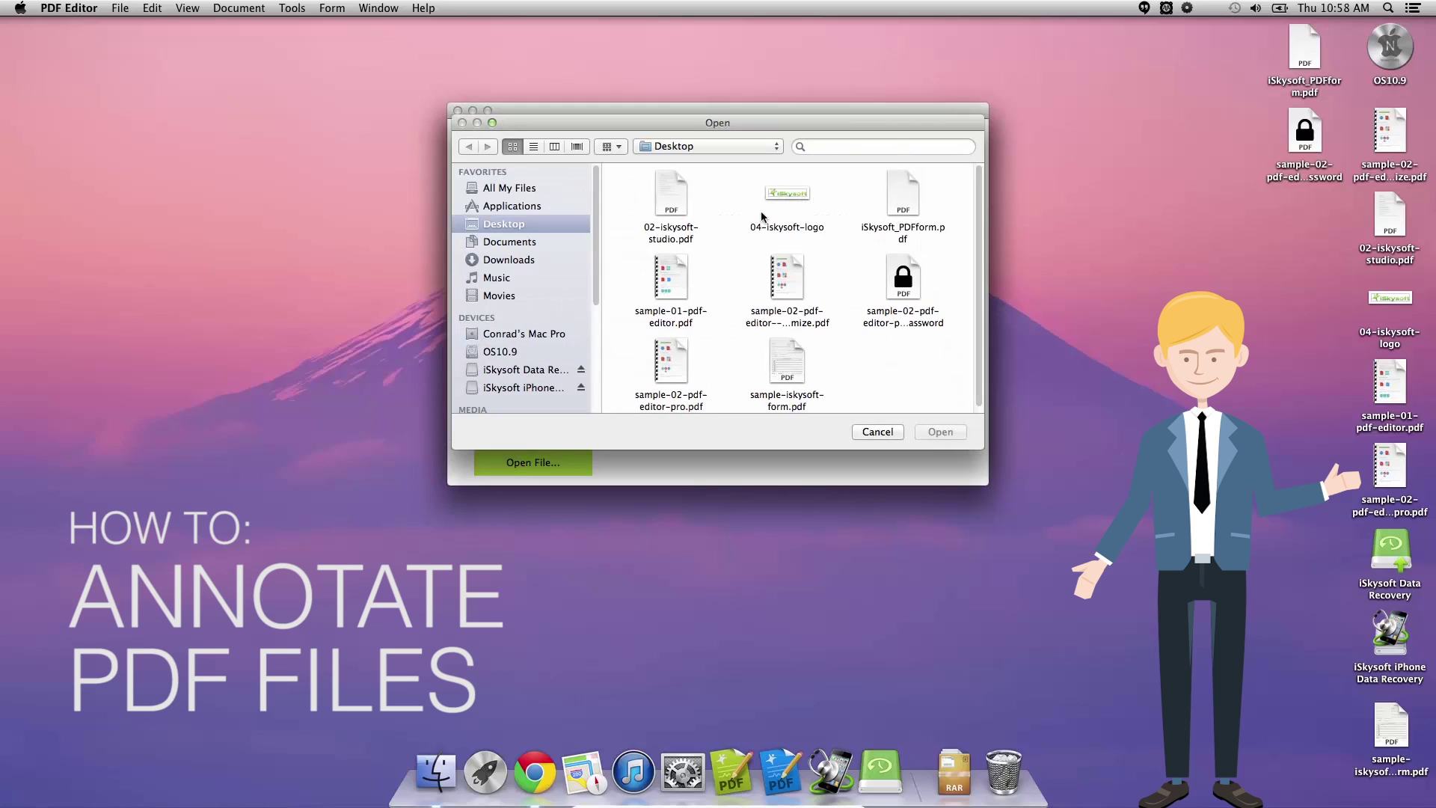
Step: Open sample-01-pdf-editor.pdf from the Desktop and dismiss the OCR upgrade prompt
double_click(665, 312)
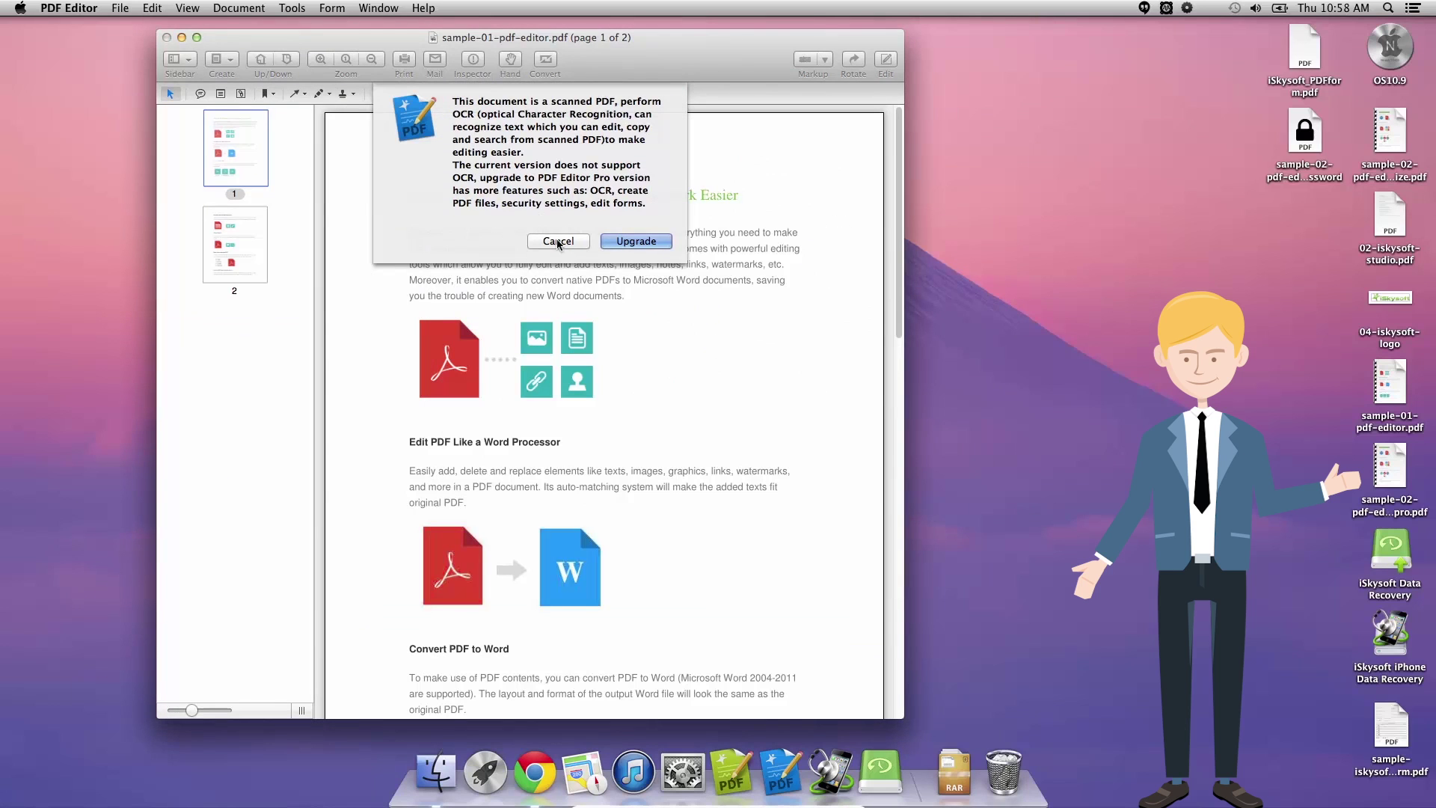
left_click(558, 241)
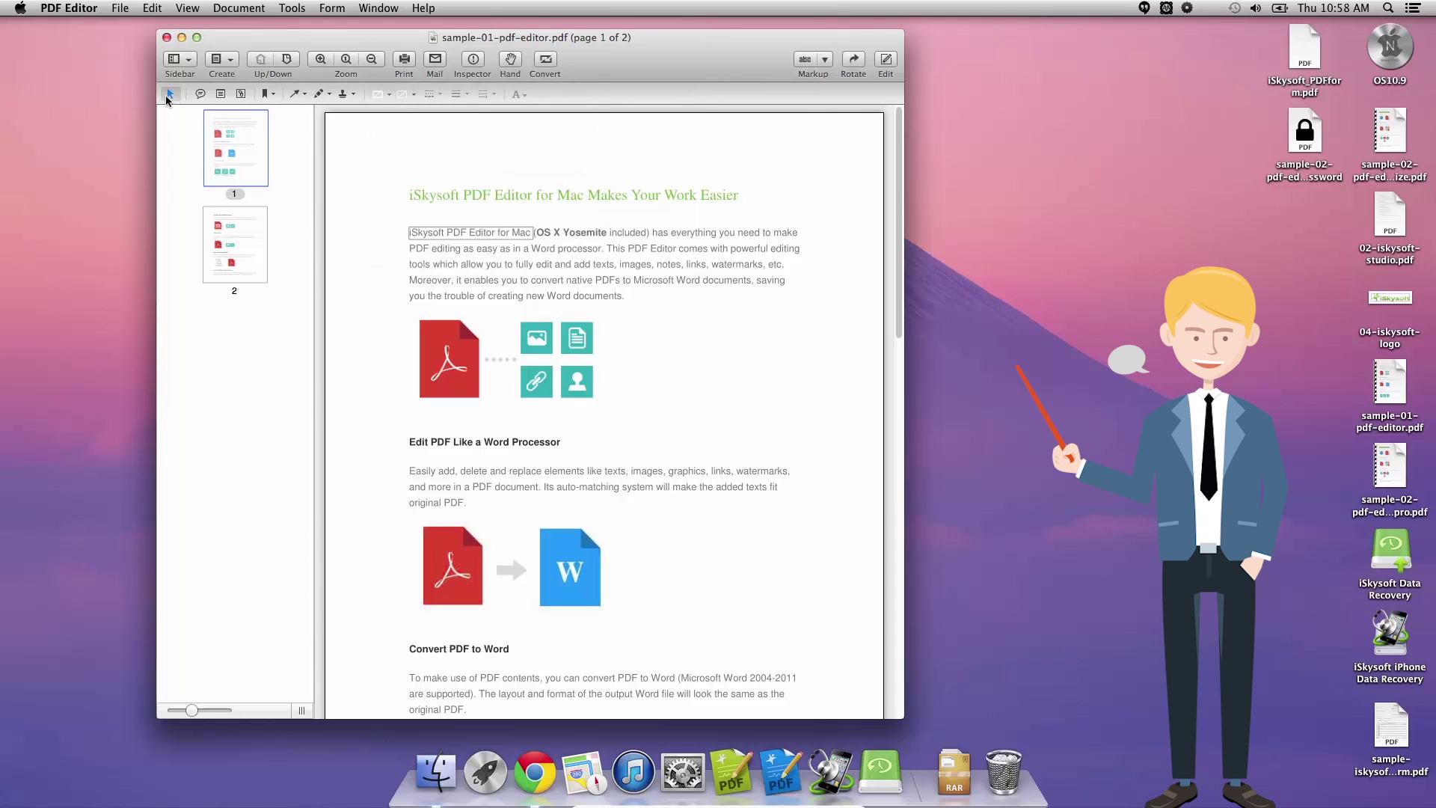
Step: Add a sticky note reading 'Really feeling this PDF, guys.' beside the opening paragraph's end on page 1
left_click(292, 8)
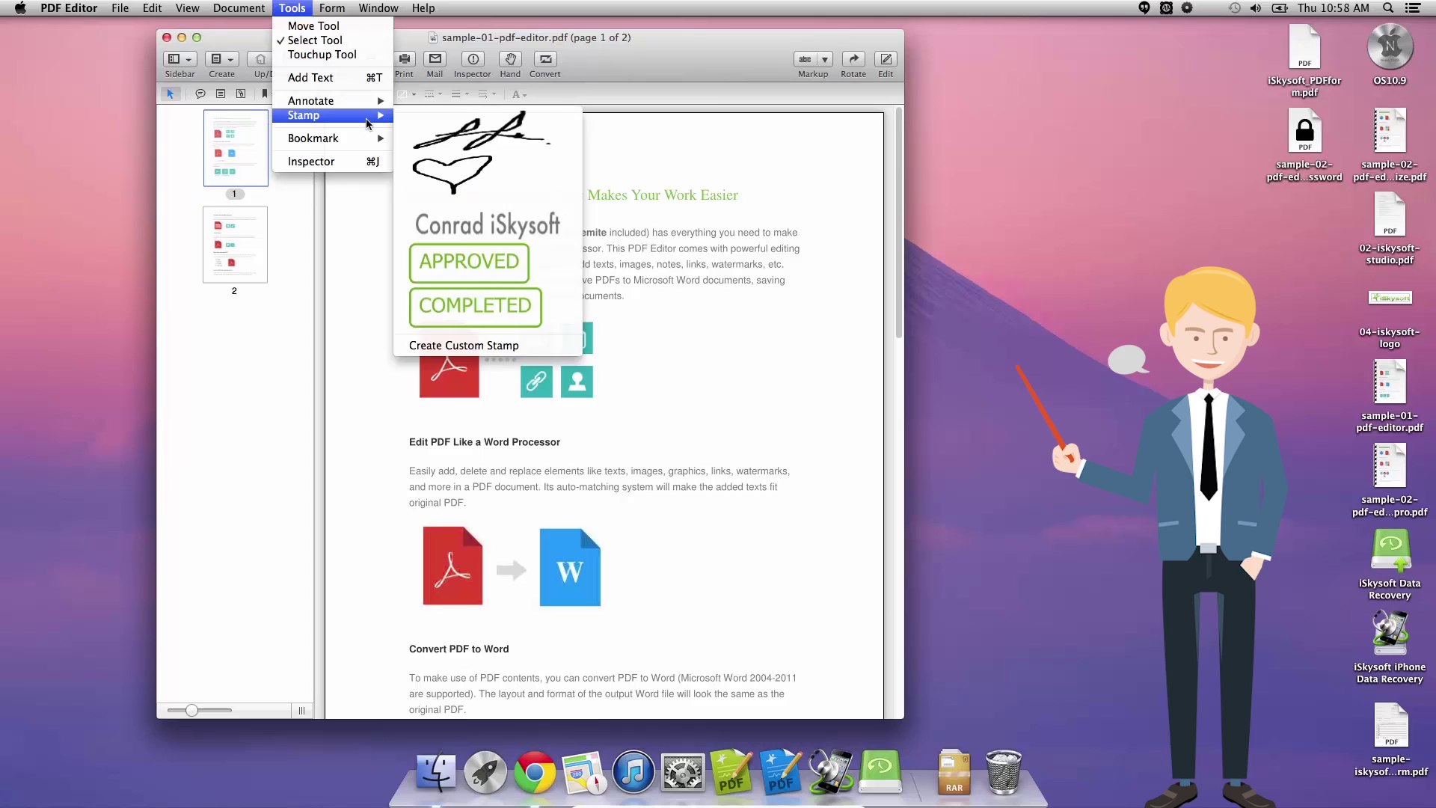
mouse_move(311, 101)
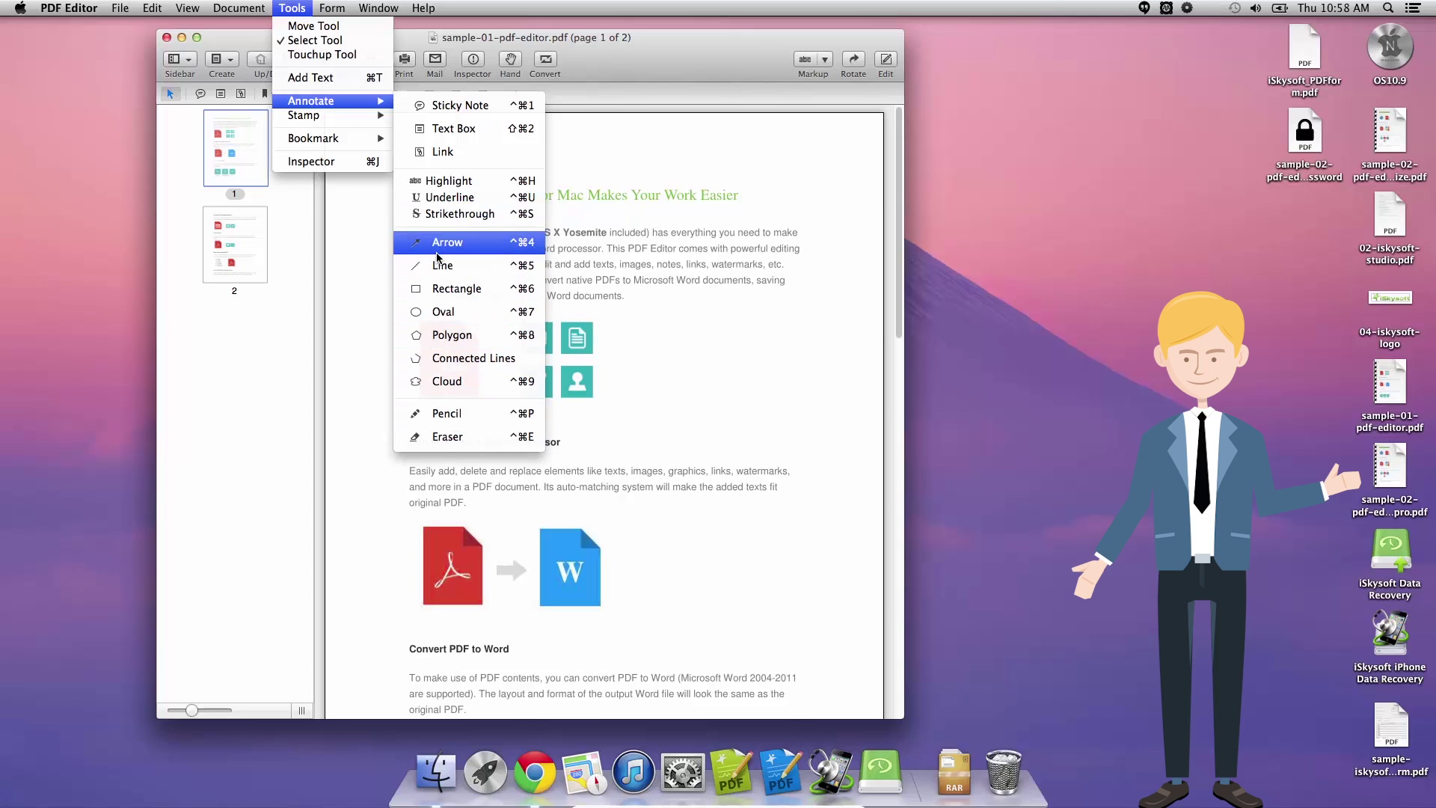
left_click(446, 112)
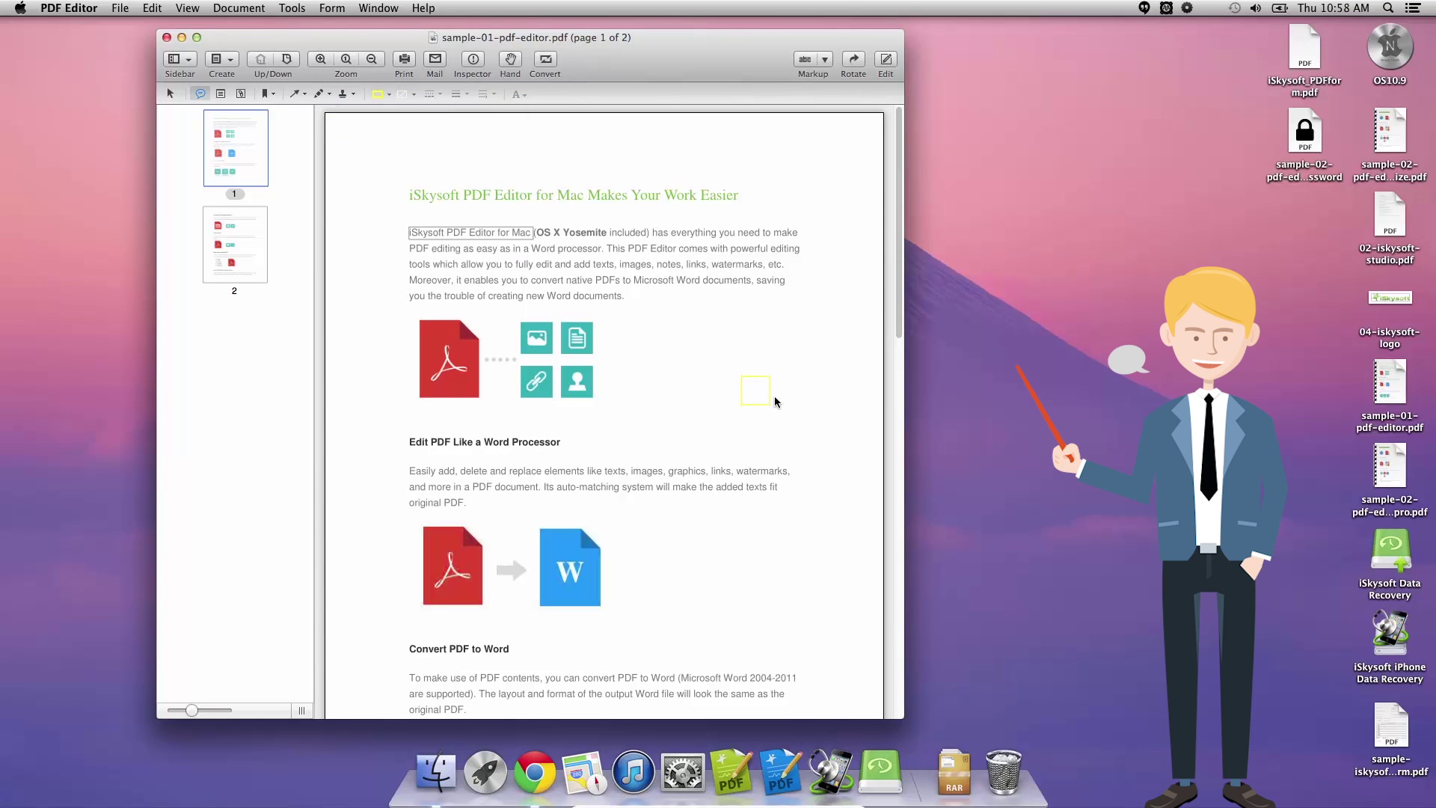
left_click(774, 402)
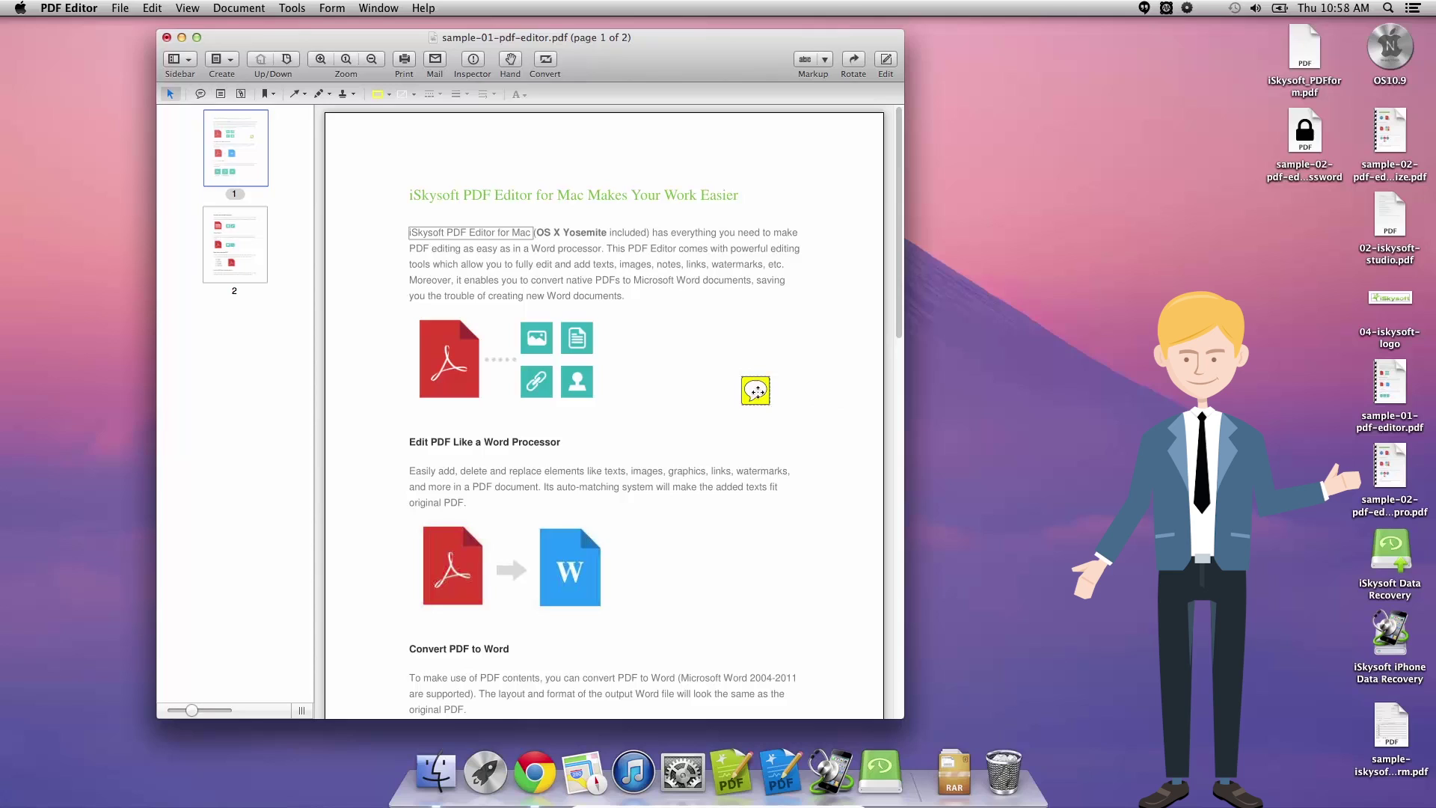
right_click(757, 391)
left_click(763, 404)
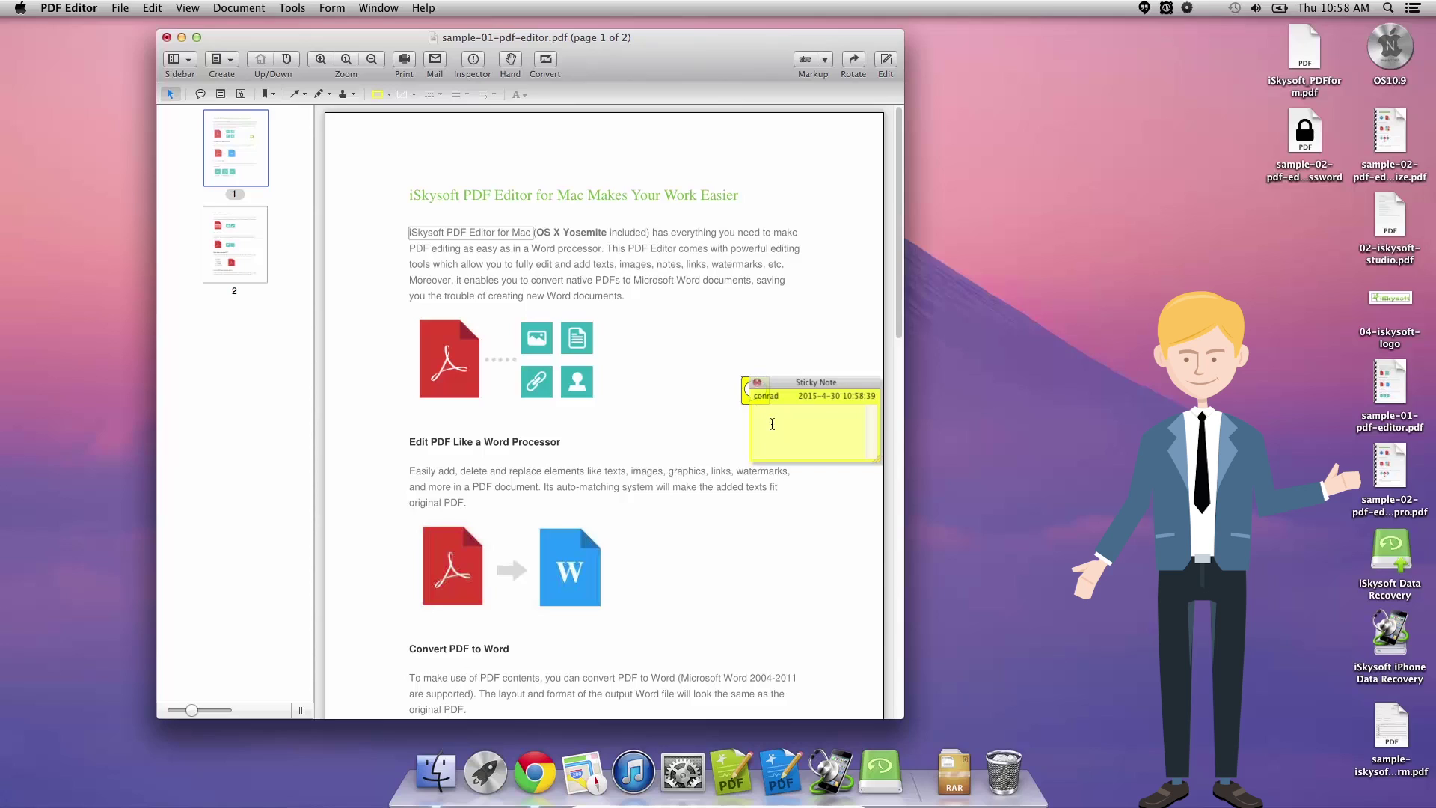
type("Really feeling t")
type("his PDF, guys")
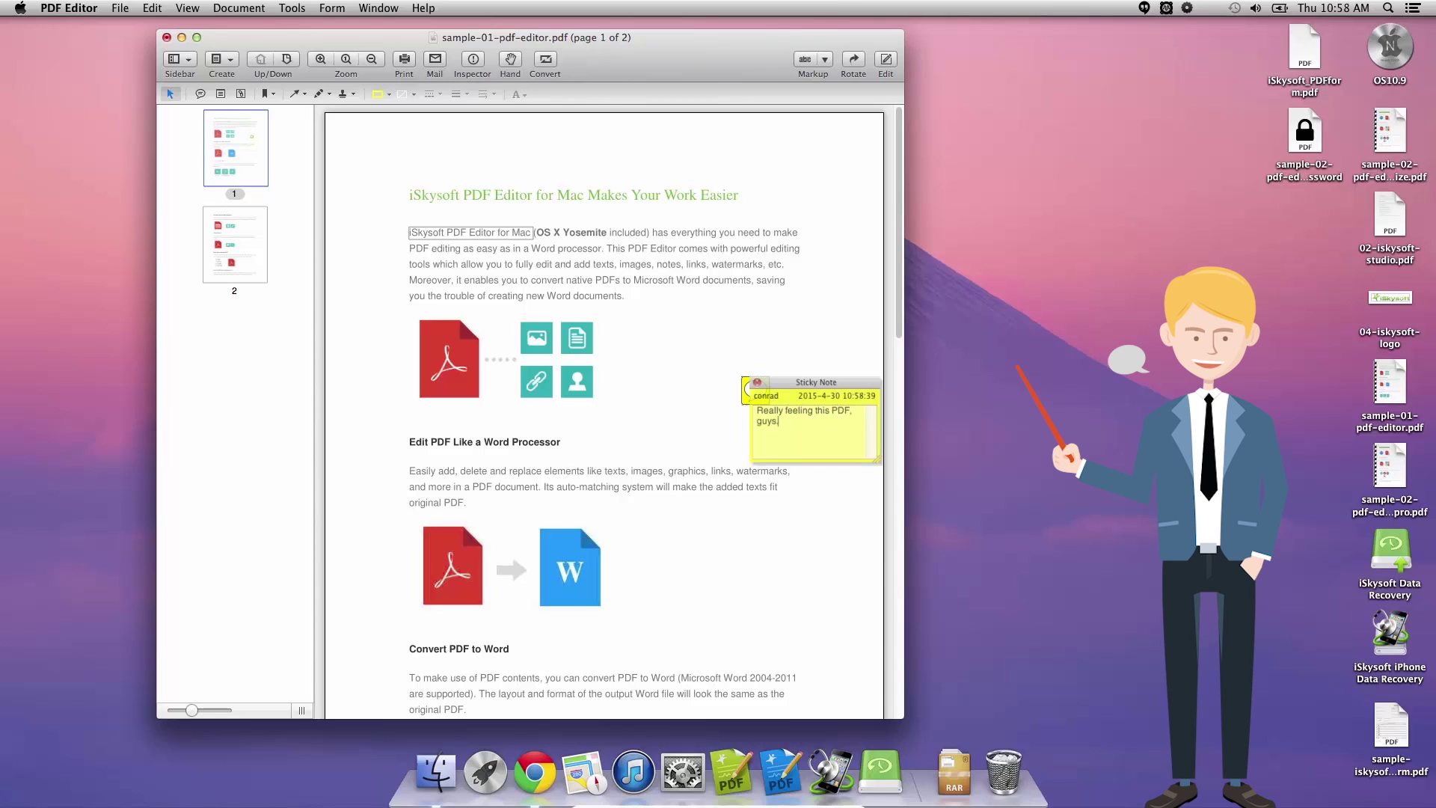
type(".")
left_click(758, 383)
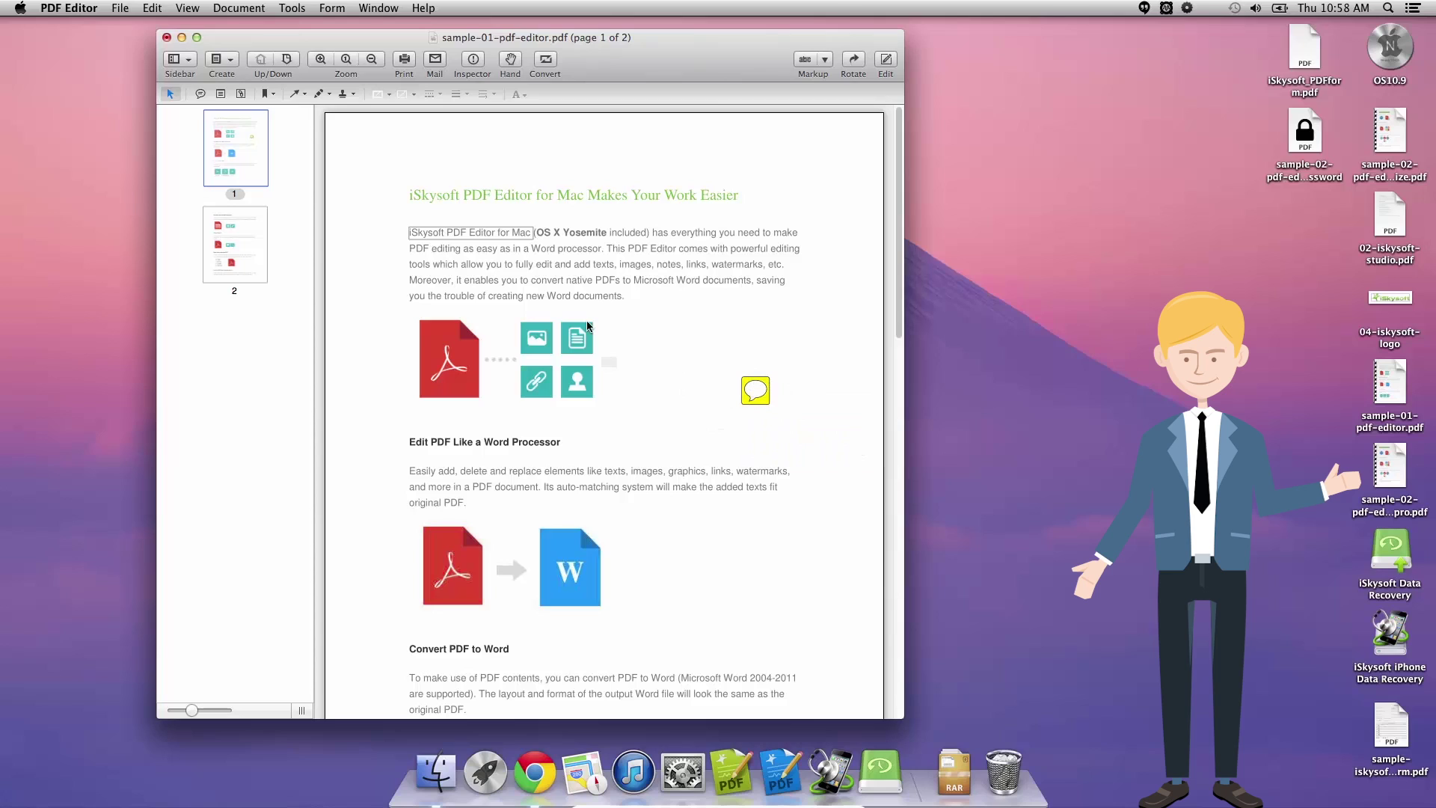
left_click(466, 138)
left_click_drag(759, 392, 805, 305)
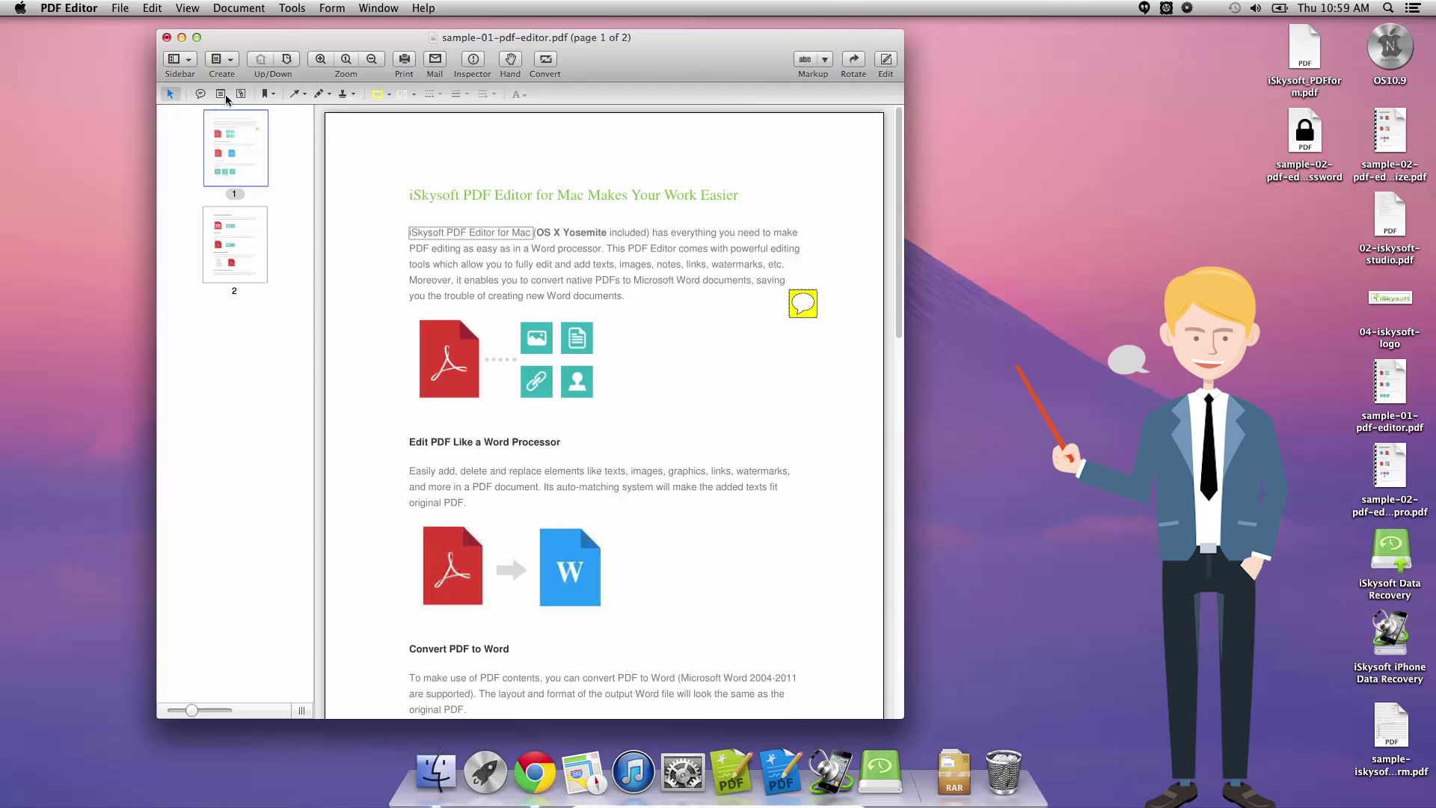
Step: Draw a red arrow, then a black one, each ending at page 1's Word icon
left_click(295, 95)
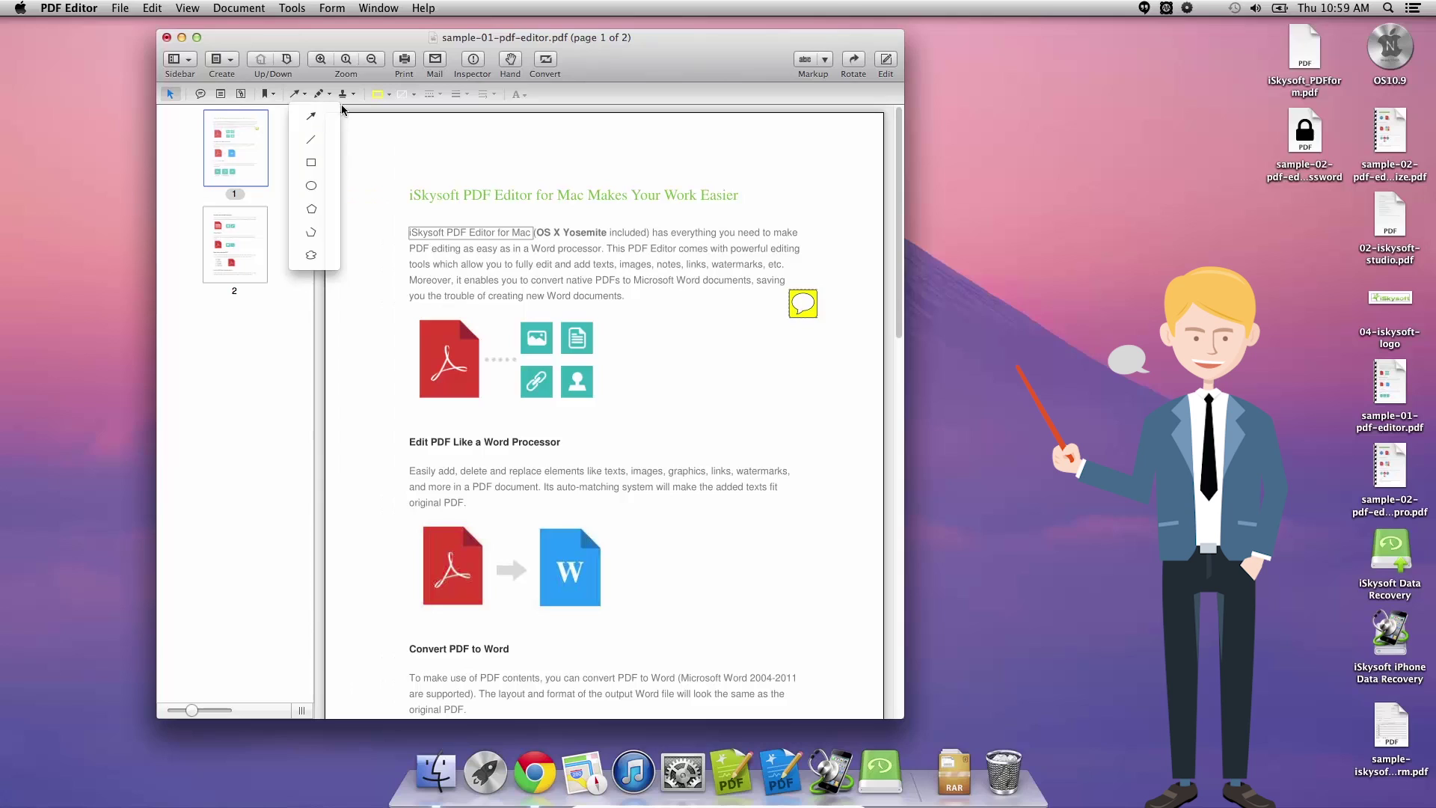
left_click(314, 116)
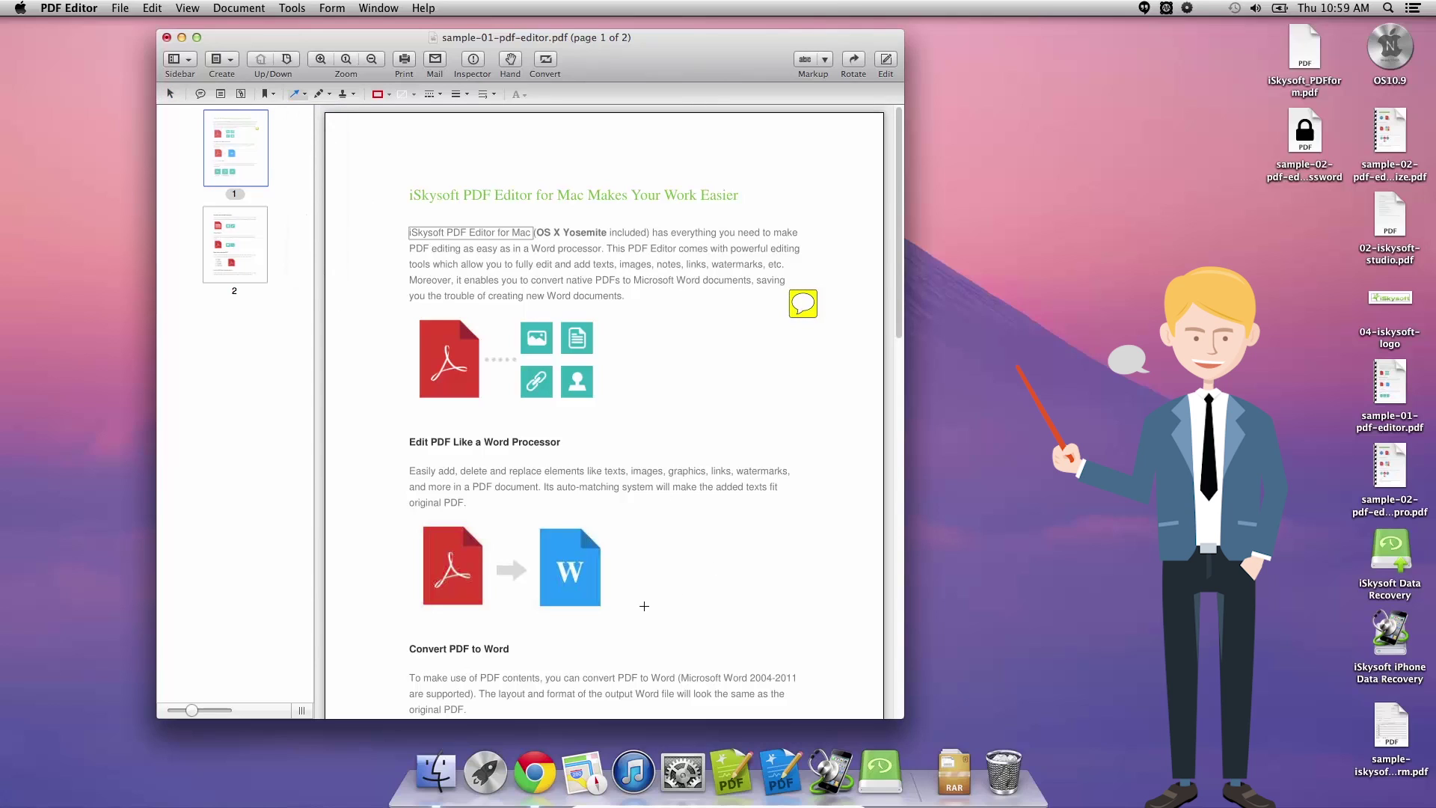
left_click_drag(723, 554, 604, 563)
left_click(390, 95)
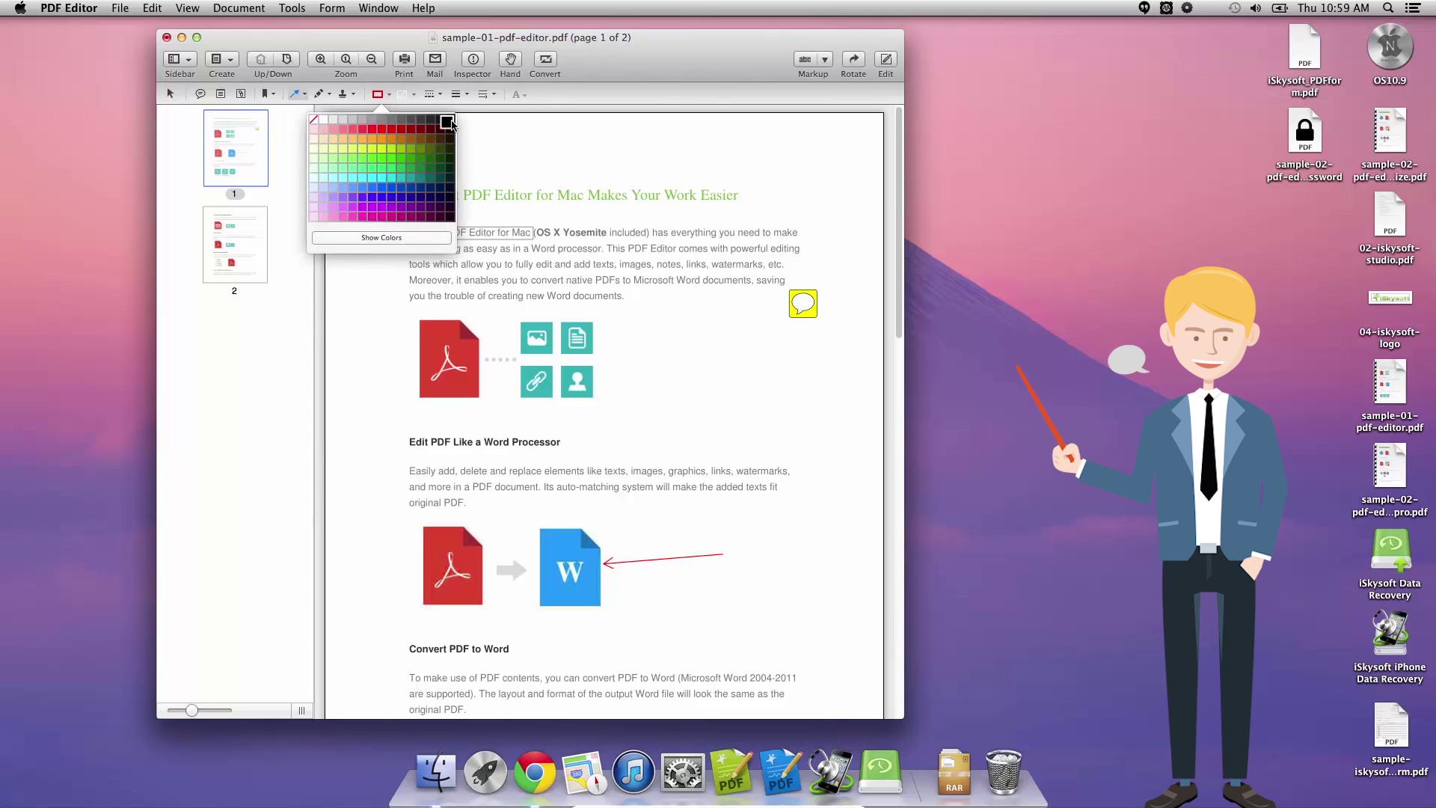
left_click(446, 122)
left_click_drag(711, 602, 600, 577)
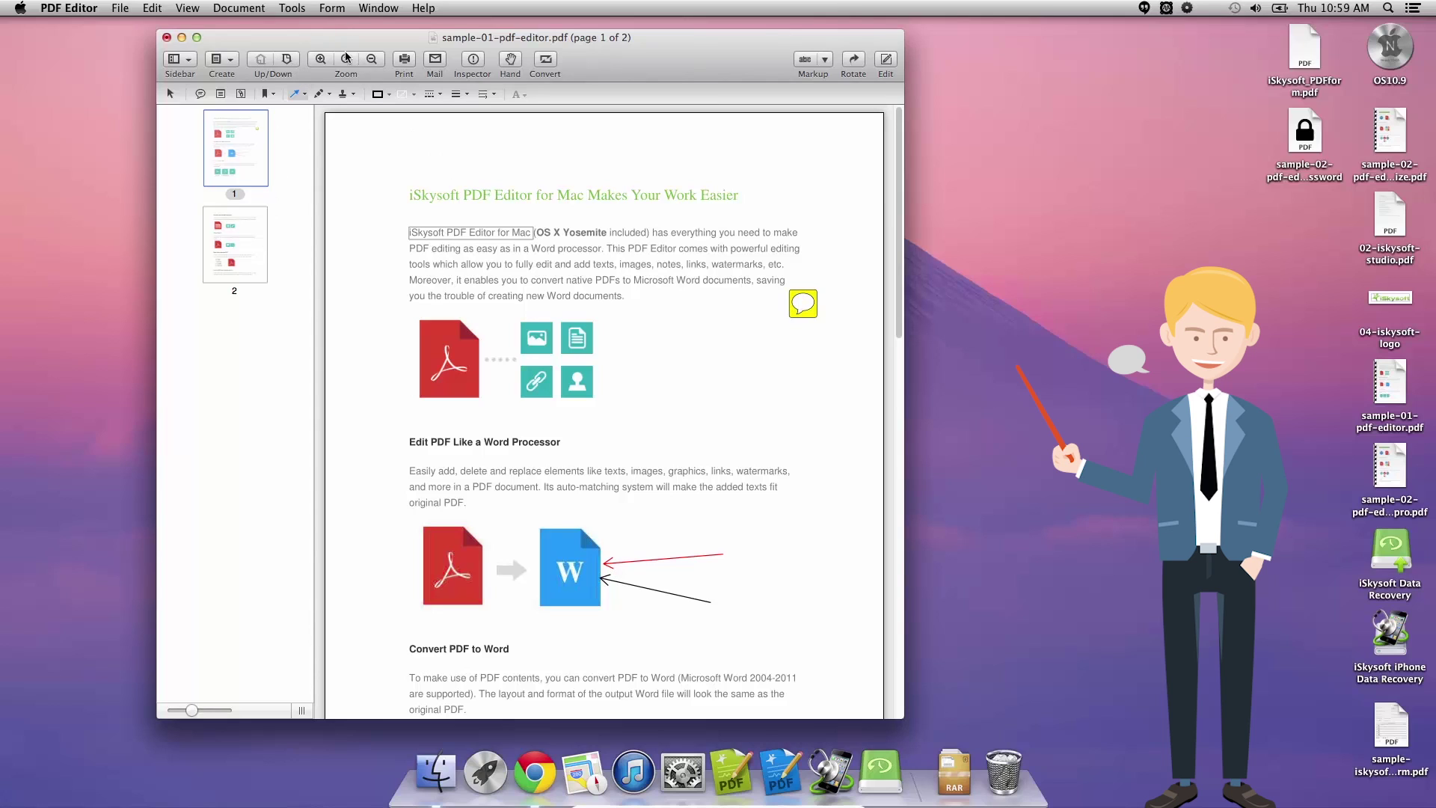
left_click(323, 96)
left_click(334, 116)
mouse_move(640, 395)
left_mouse_down()
mouse_move(650, 416)
mouse_move(641, 354)
left_mouse_up()
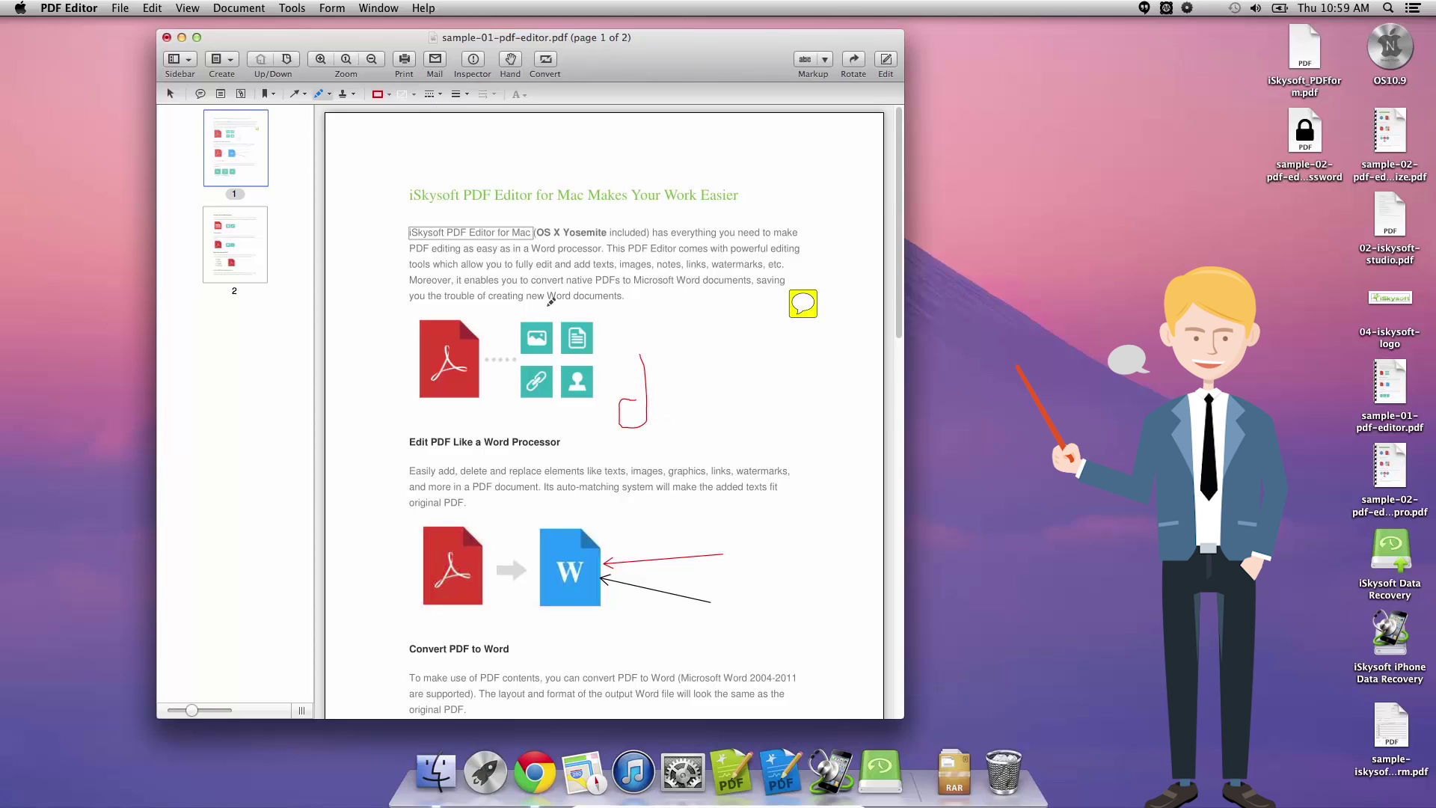
left_click(332, 95)
left_click(337, 138)
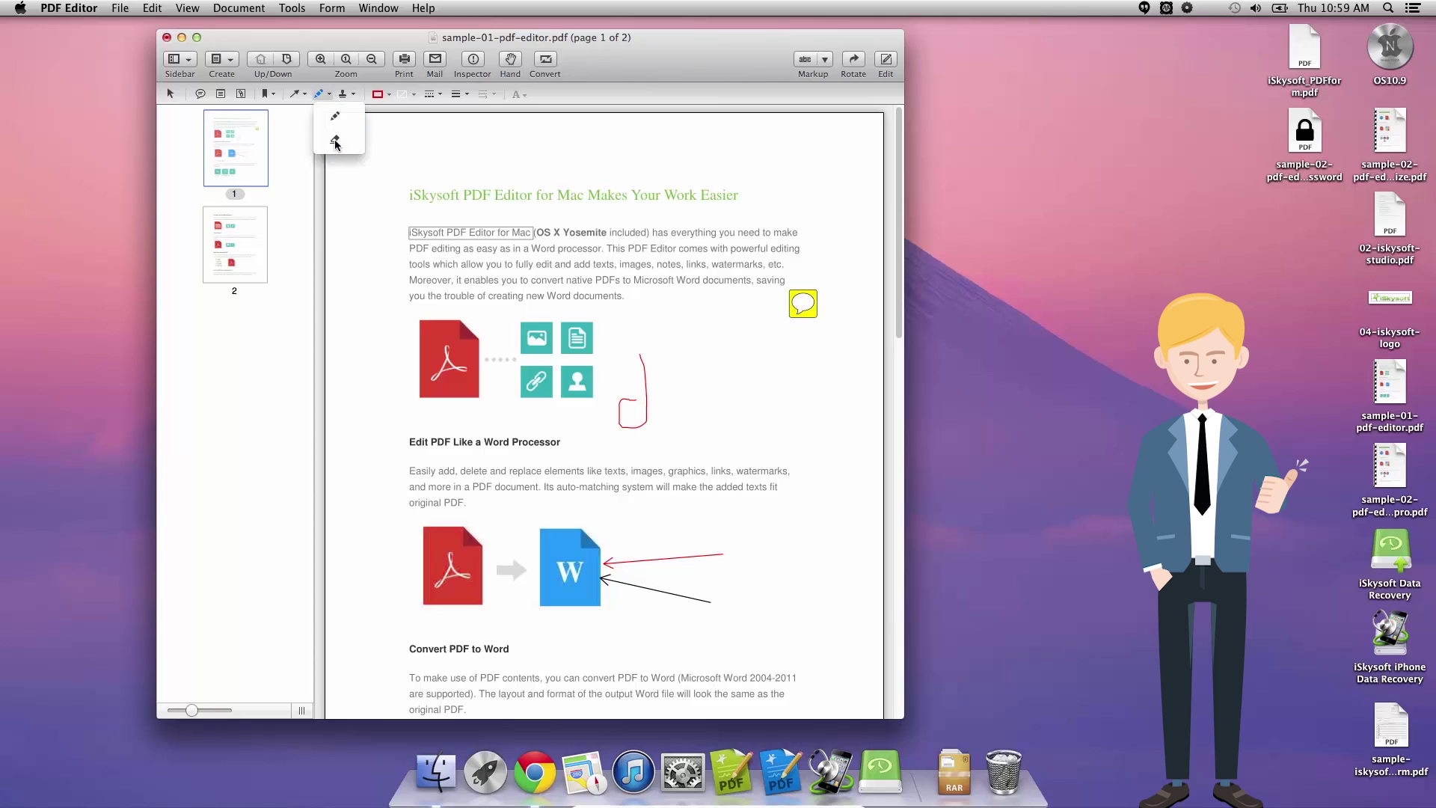
mouse_move(640, 339)
left_mouse_down()
mouse_move(633, 425)
mouse_move(622, 310)
left_mouse_up()
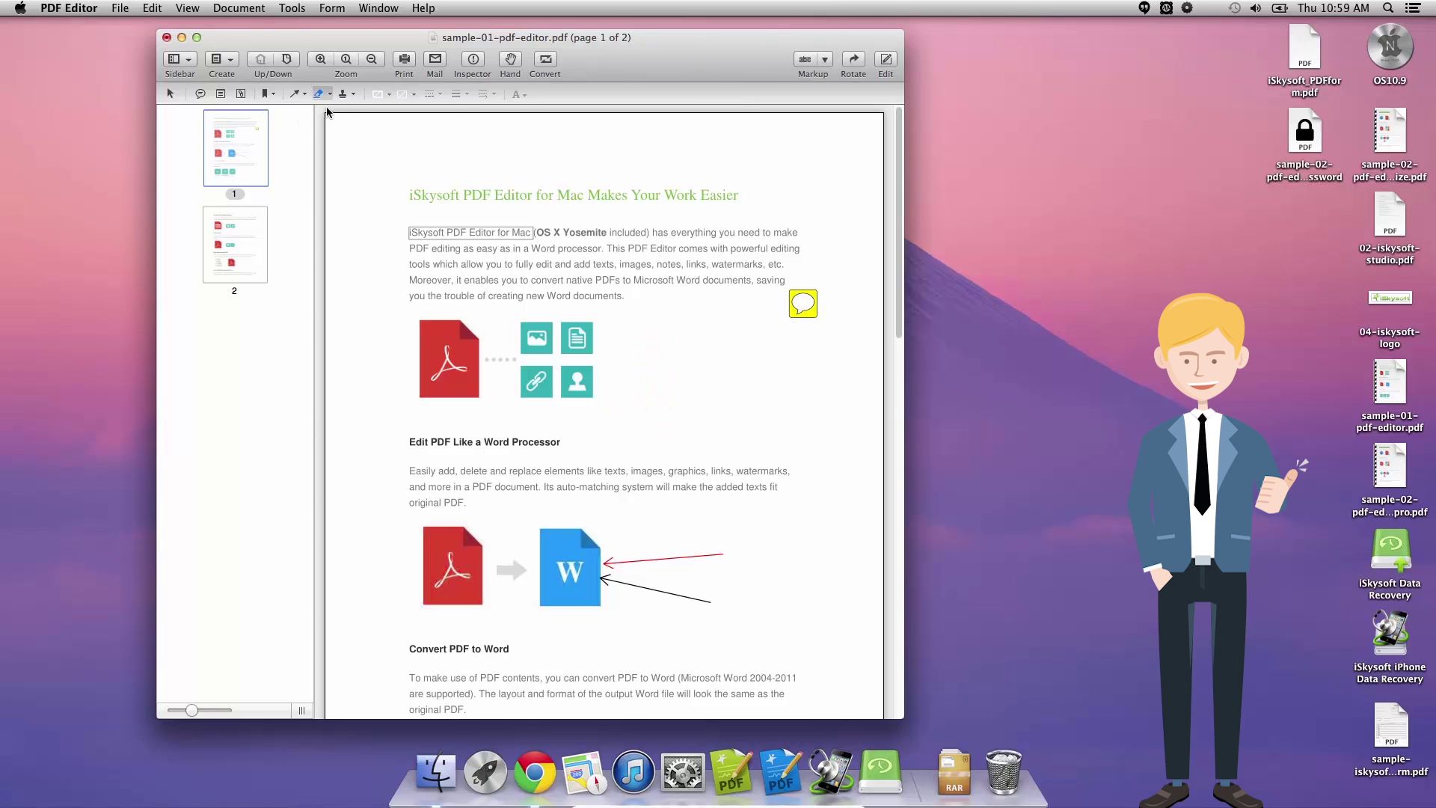
Step: Place the typed-name stamp beside the Edit PDF heading
left_click(346, 95)
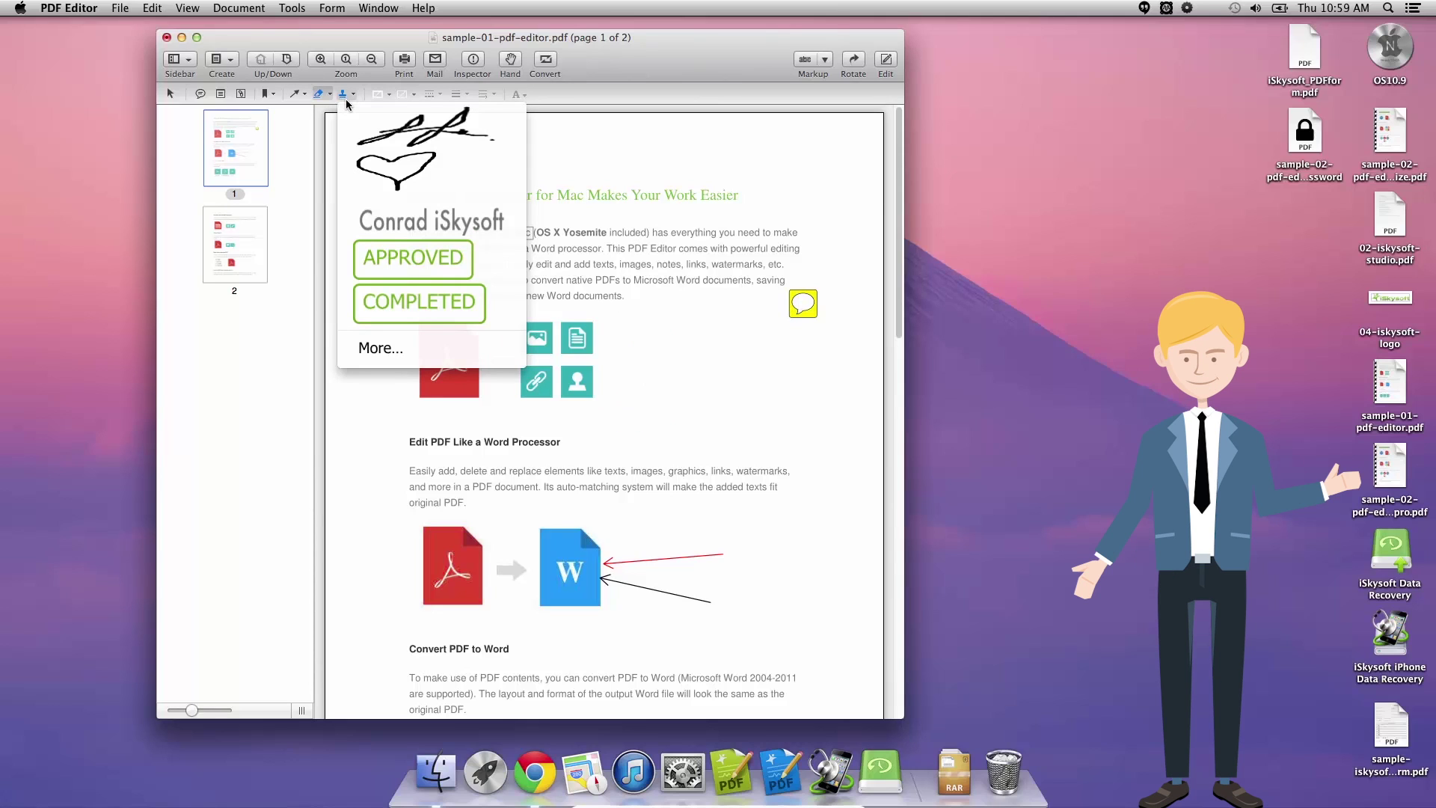
left_click(426, 219)
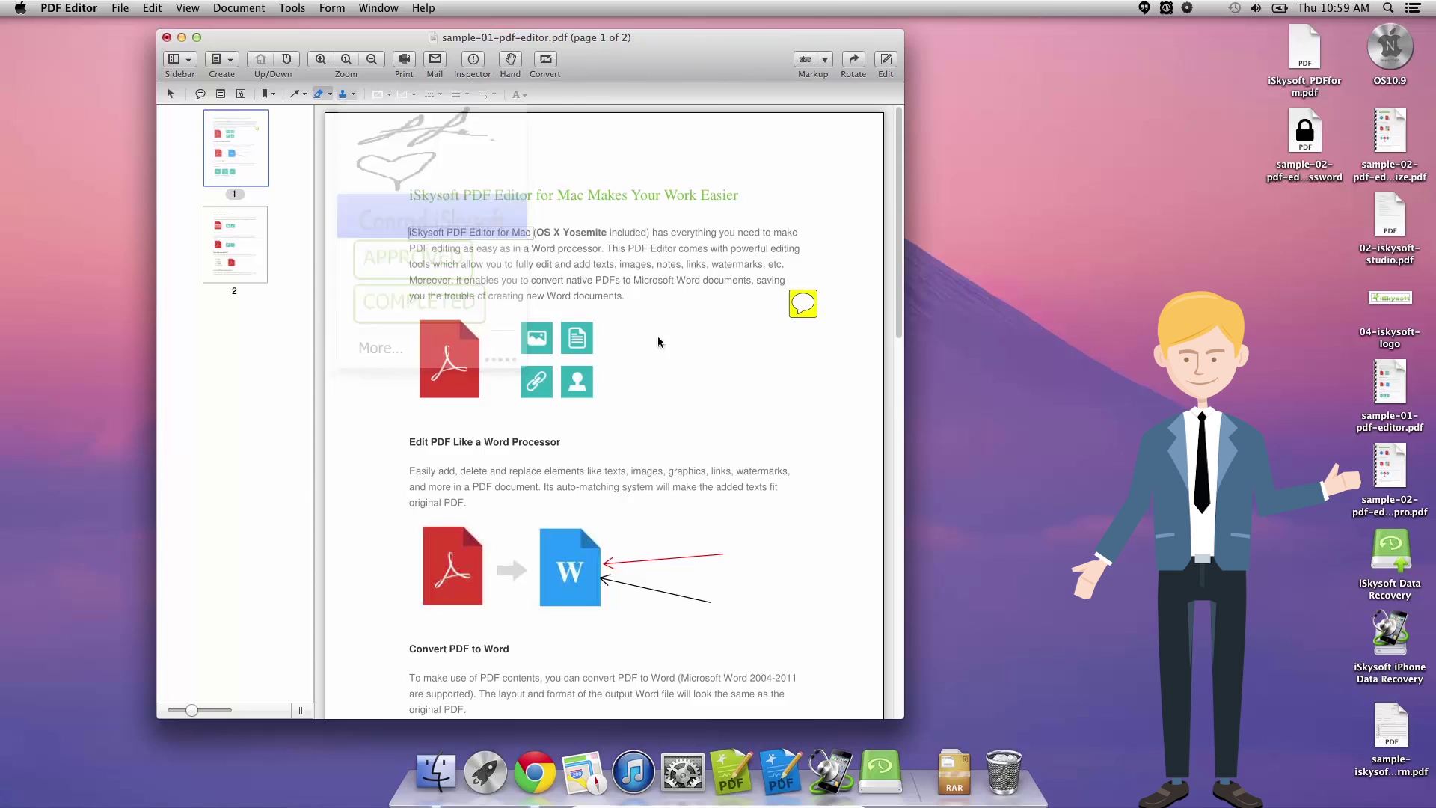
left_click(722, 433)
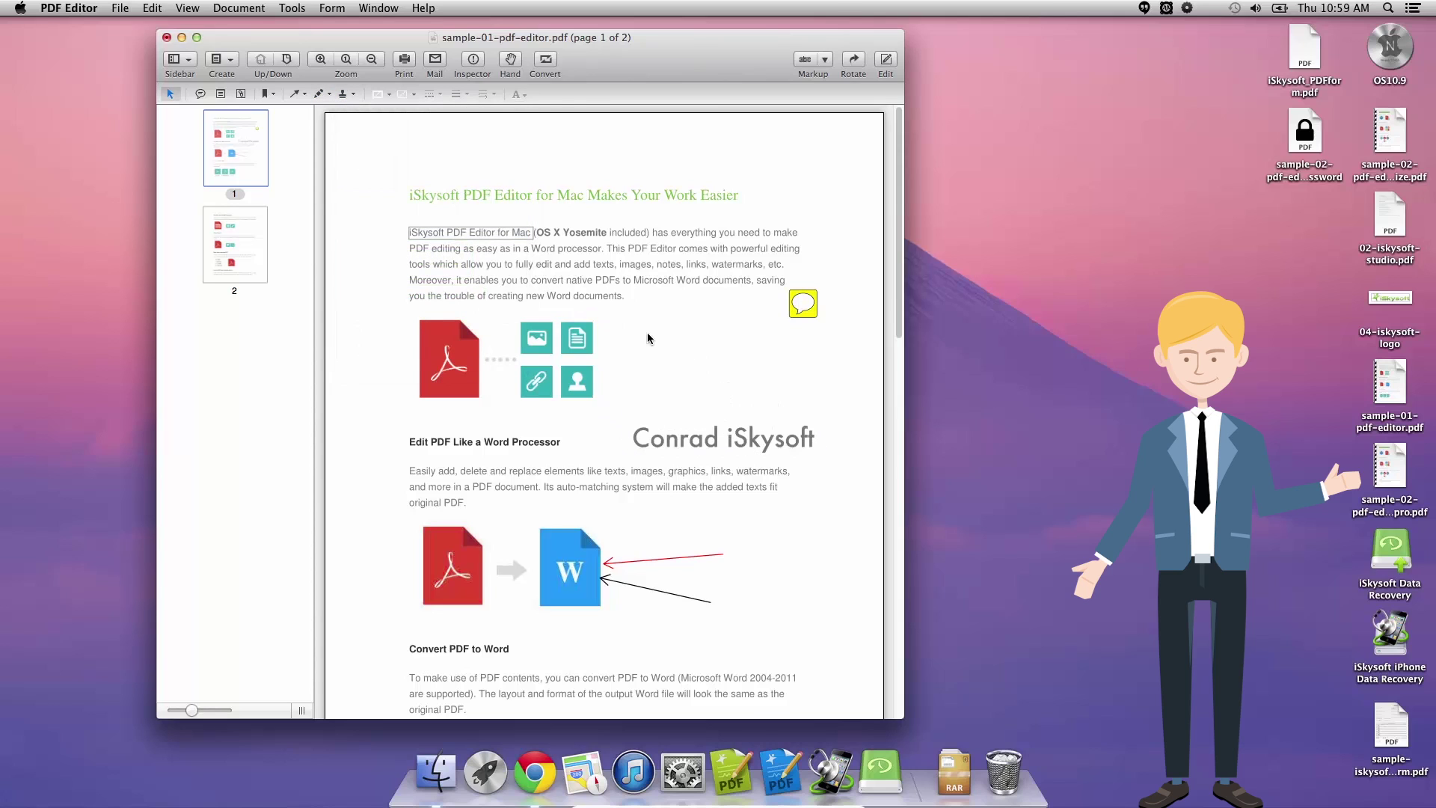
scroll(638, 330, "down", 5)
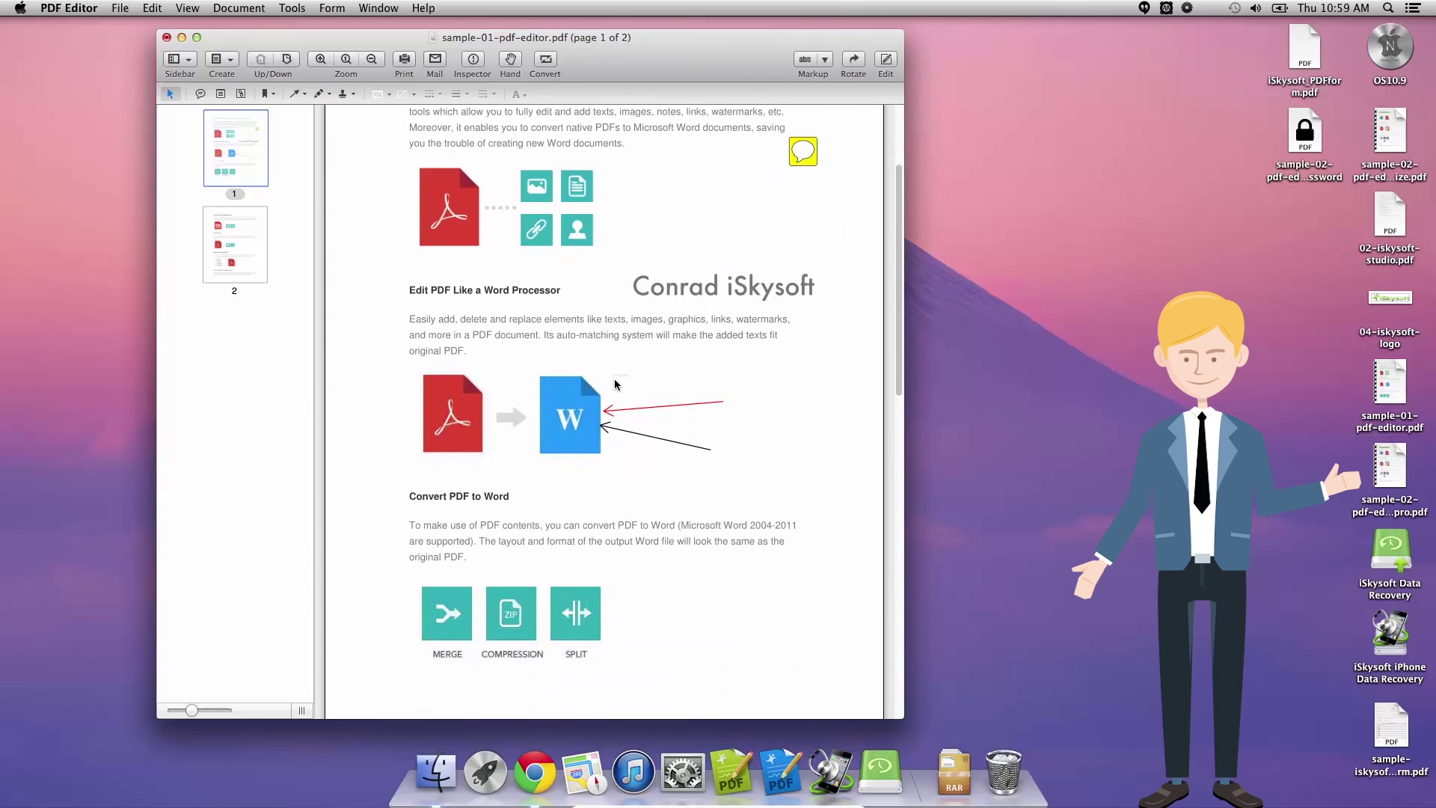
Step: Add a text box right of the Word icon reading 'We can really edit PDFs like a Word Processor?'
left_click(221, 95)
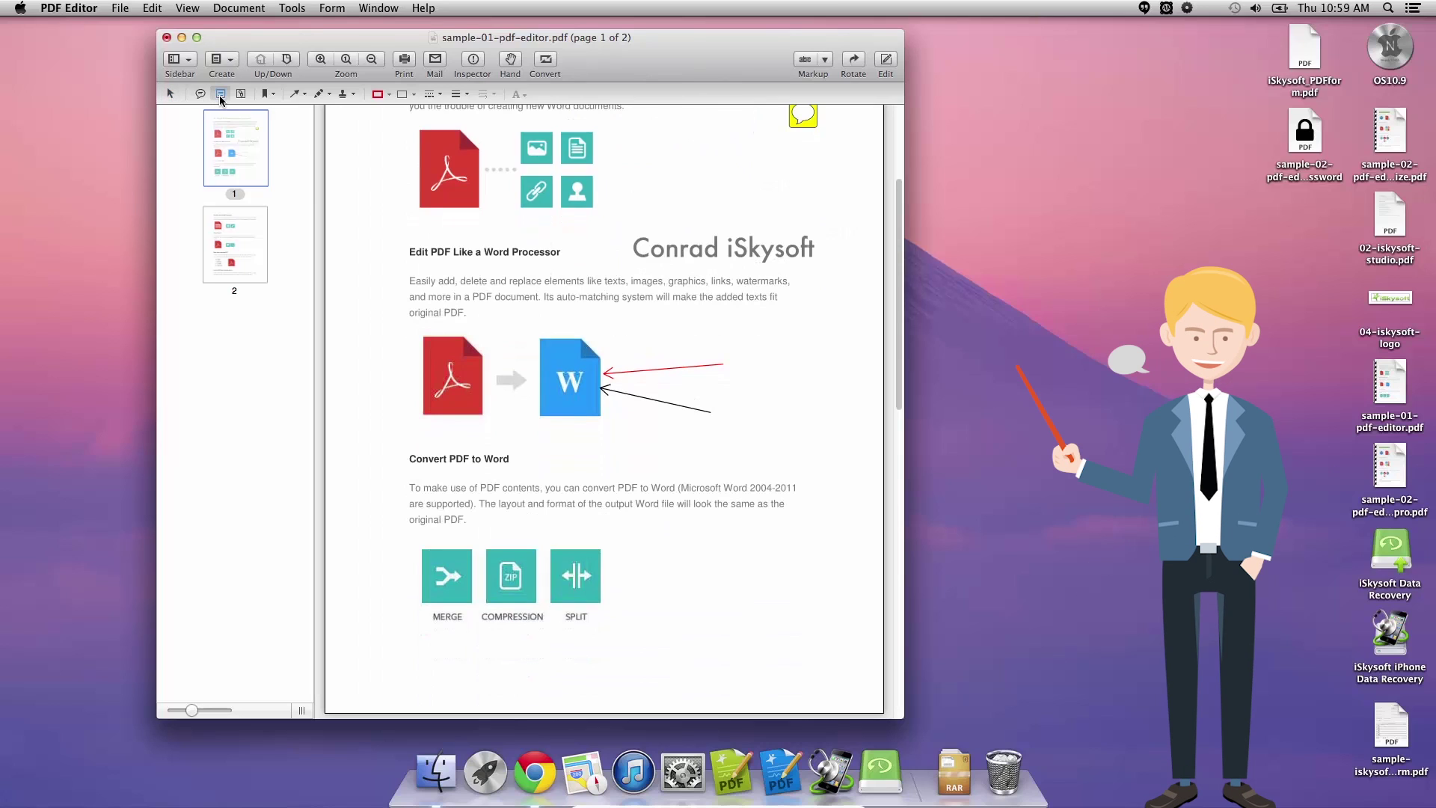
left_click(658, 343)
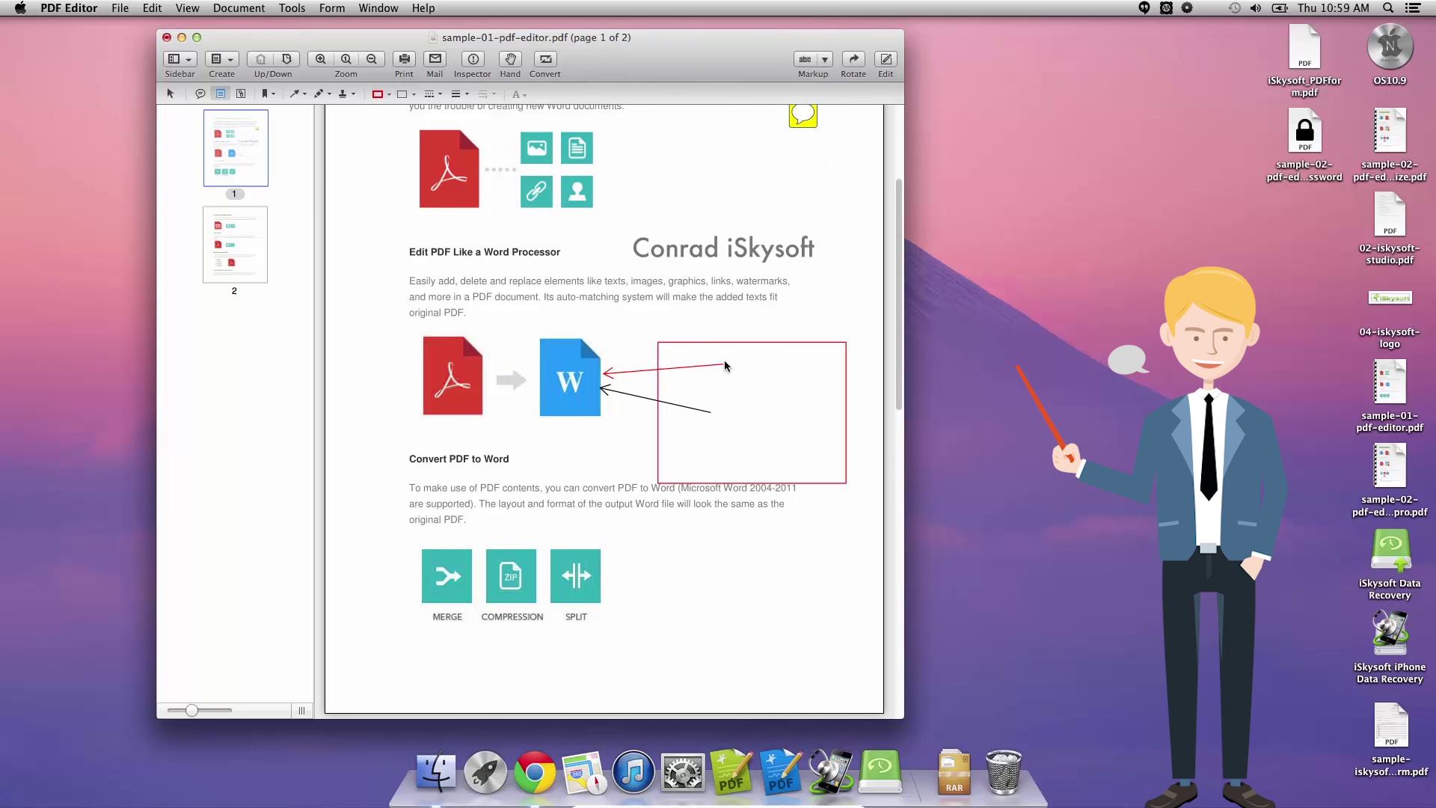
double_click(694, 362)
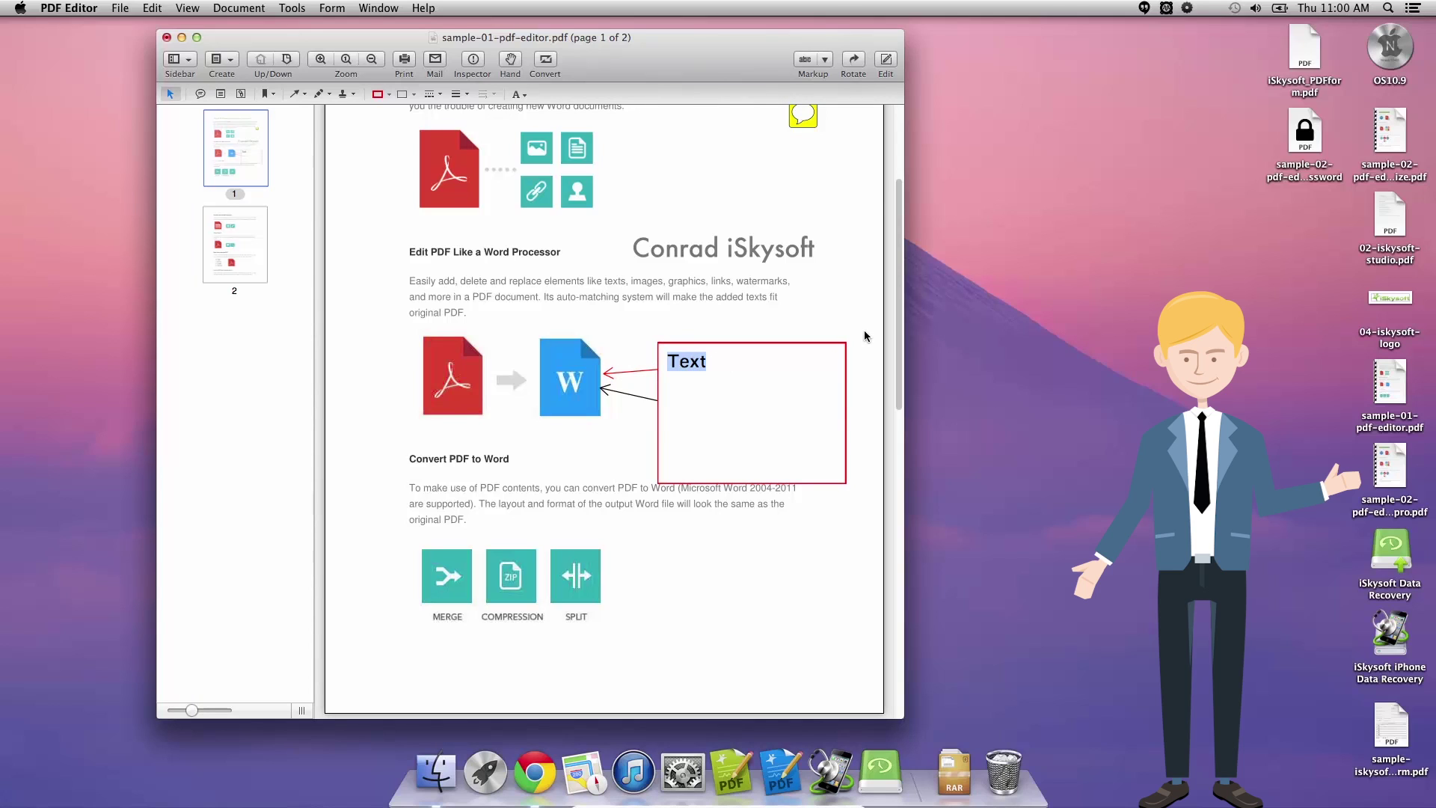
type("We can real")
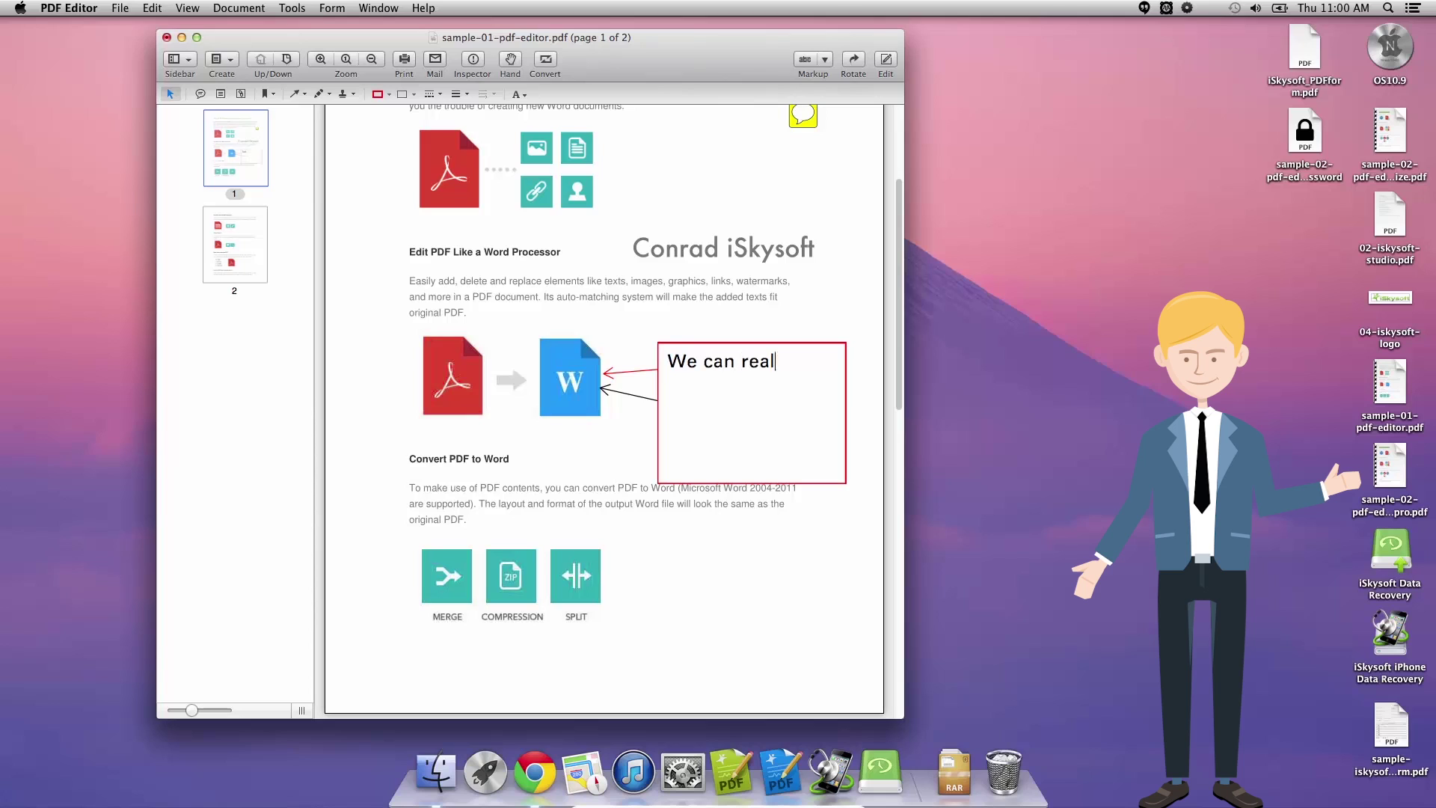
type("ly edit PDFs ")
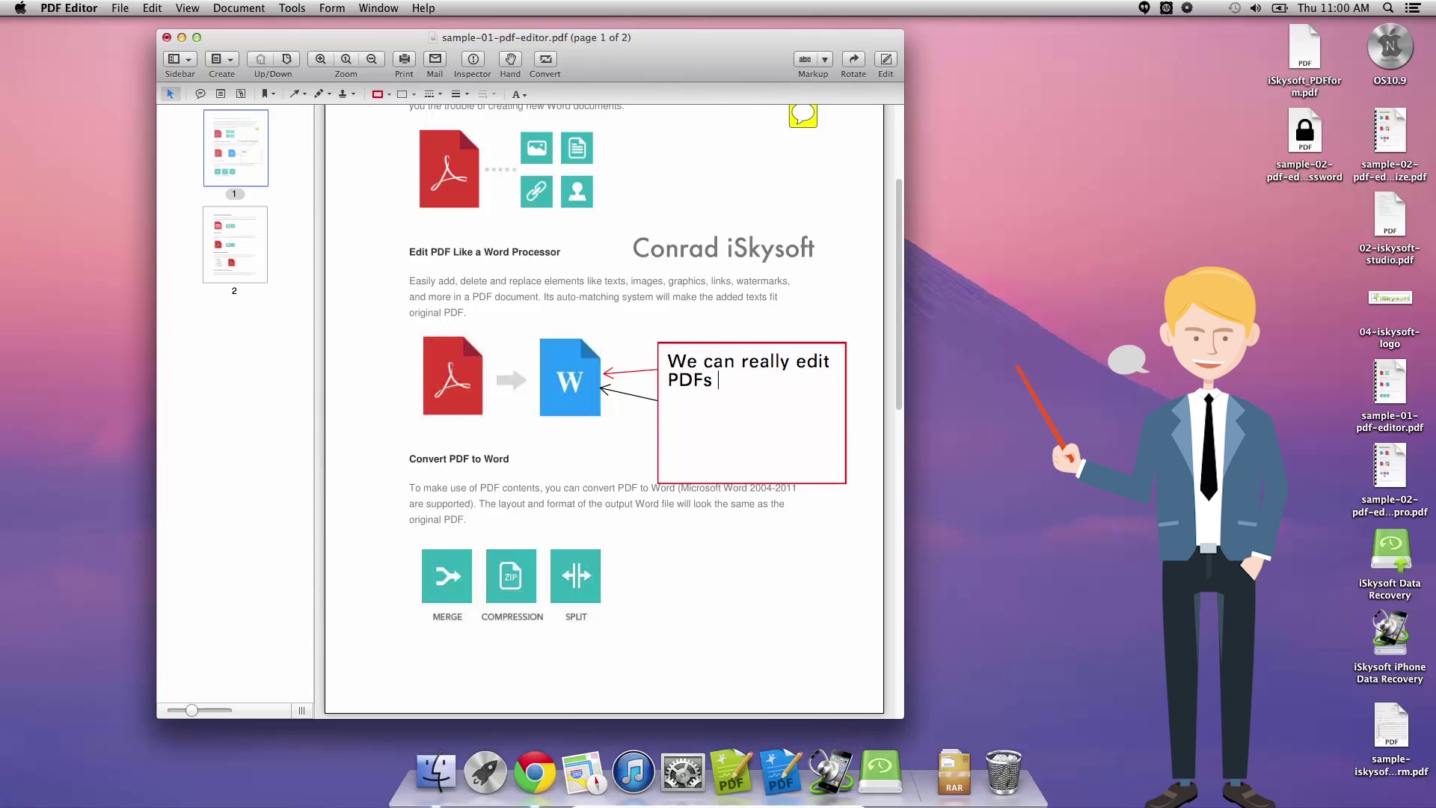
type("like a ")
type("Wo")
type("rd P")
type("roces")
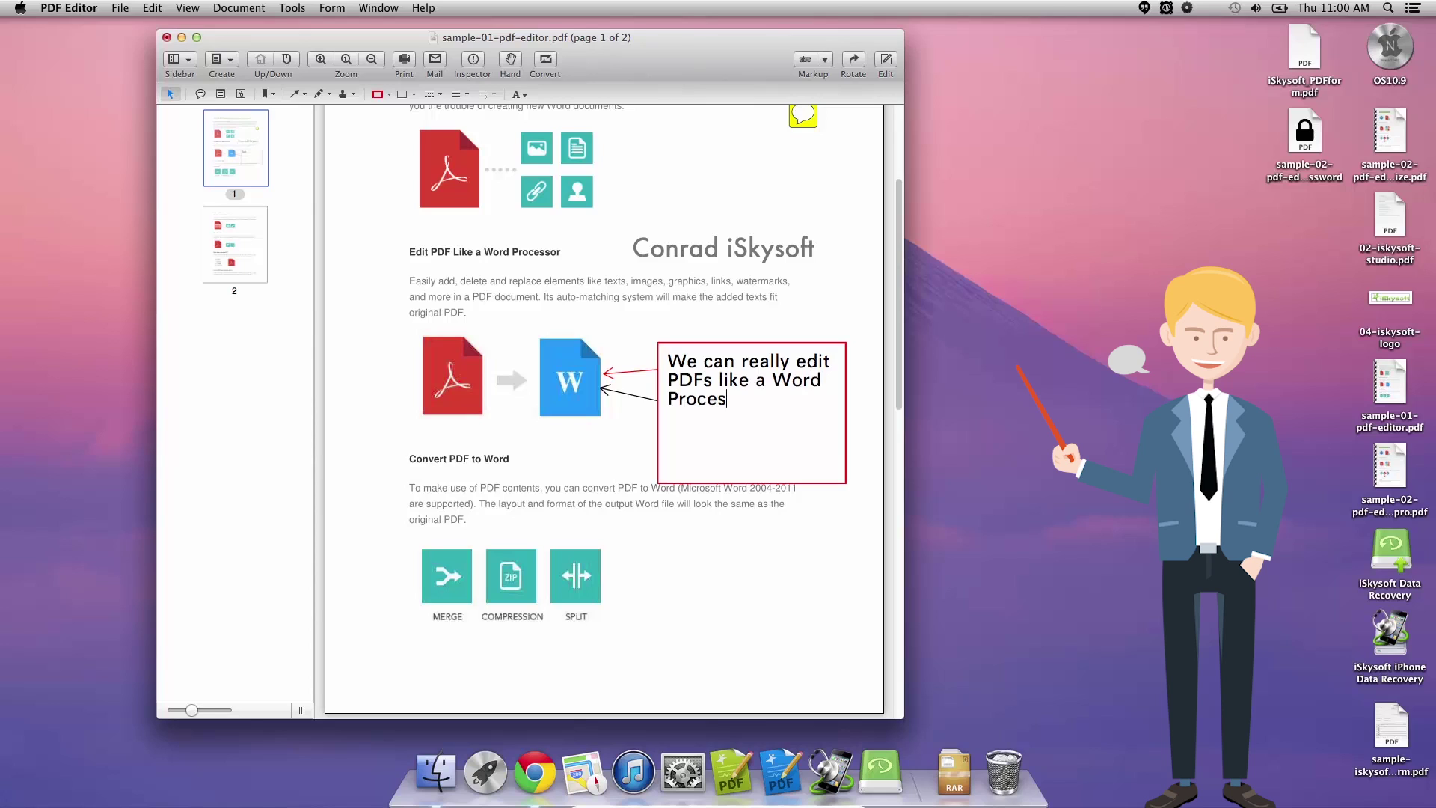
type("sor?")
left_click(825, 516)
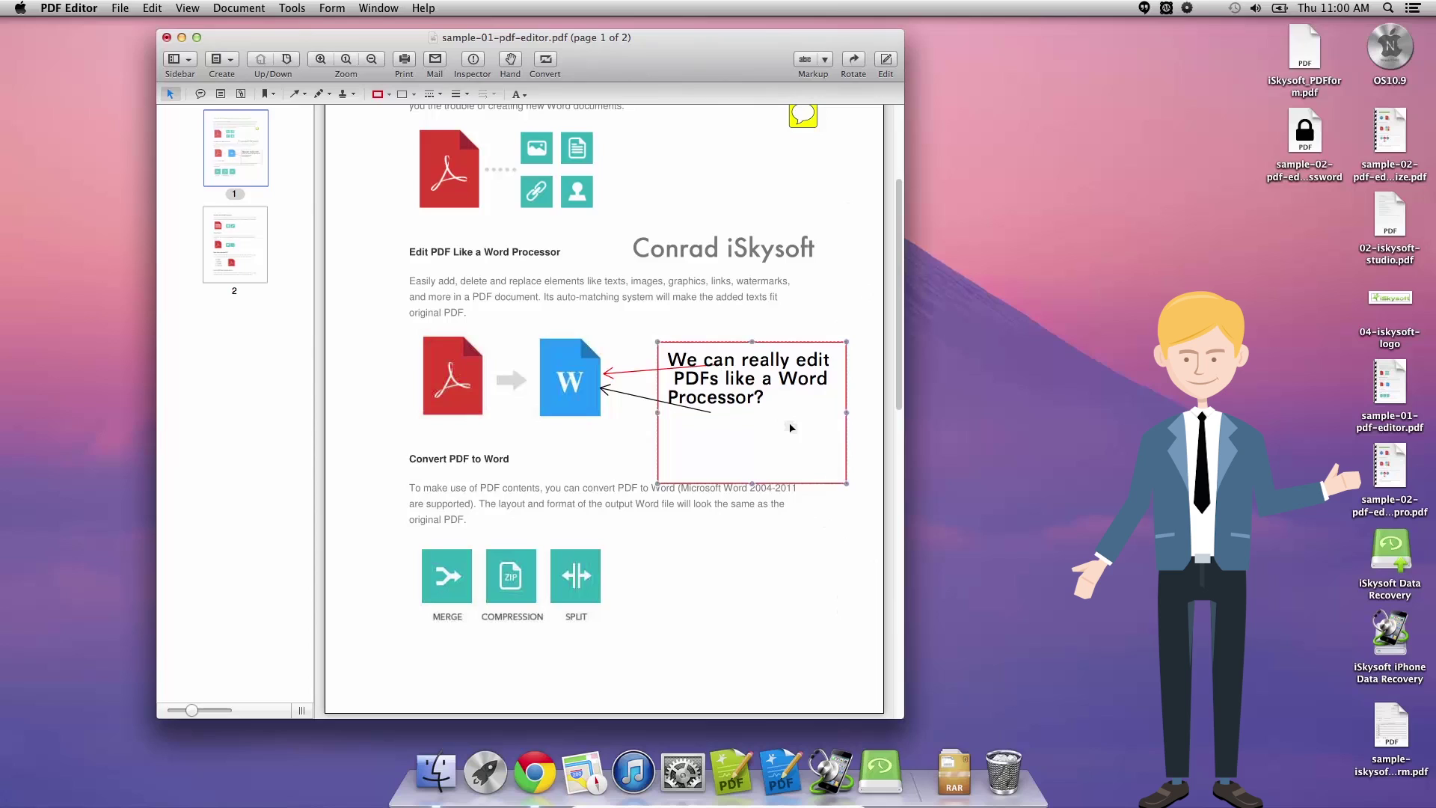
Step: Move the text box right and down, then shorten it to fit its text
left_click_drag(776, 419, 824, 456)
left_click(819, 598)
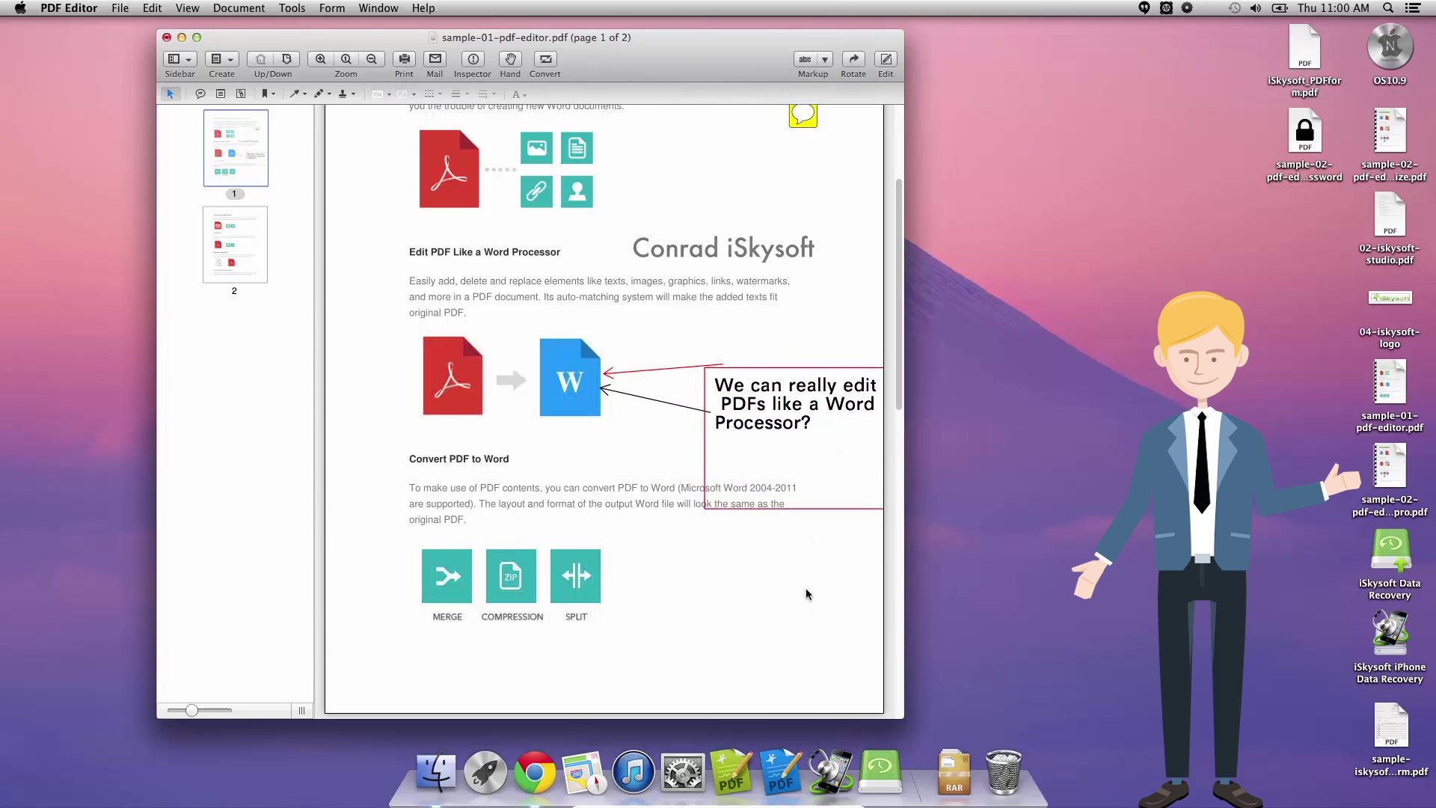
left_click(823, 509)
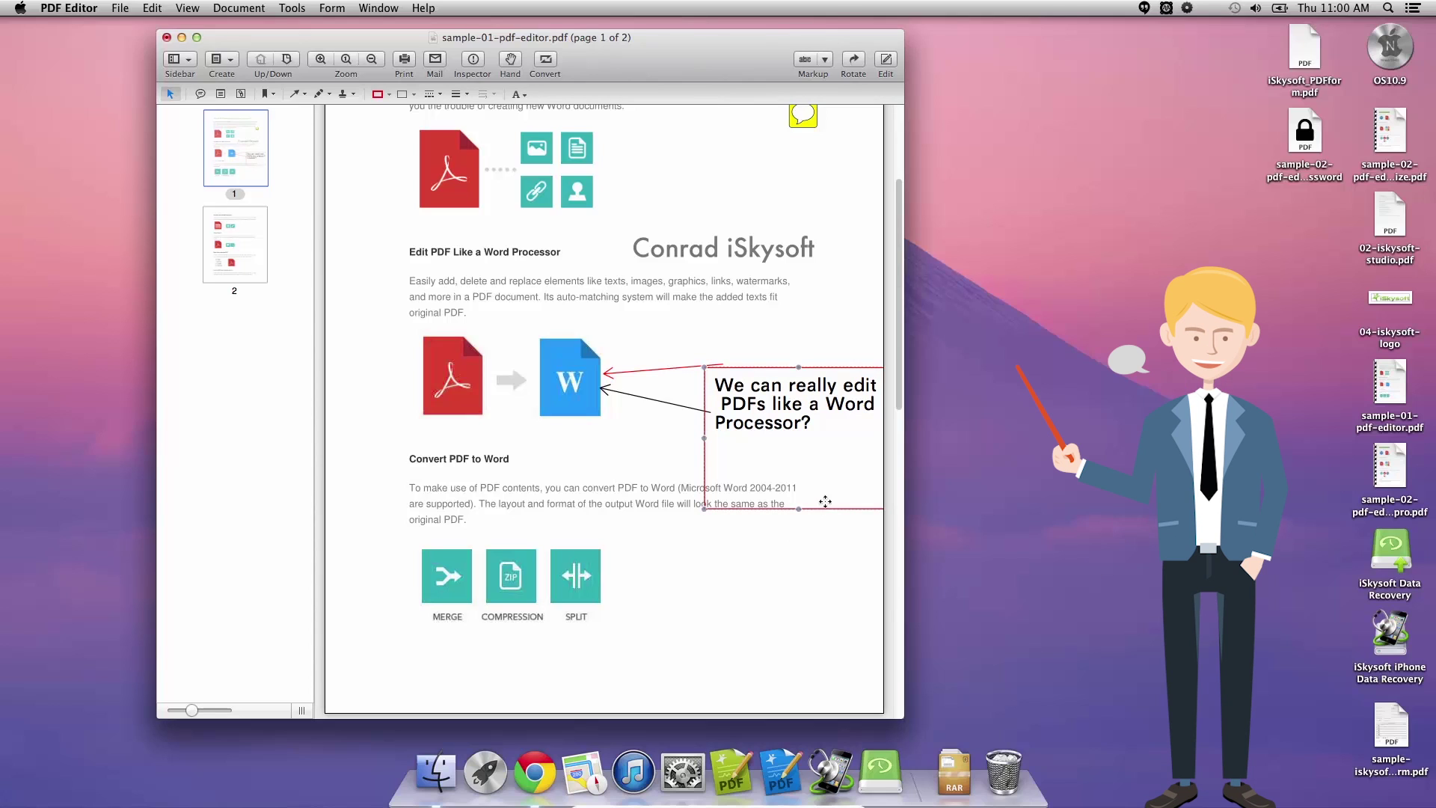
left_click_drag(799, 508, 812, 441)
left_click(786, 594)
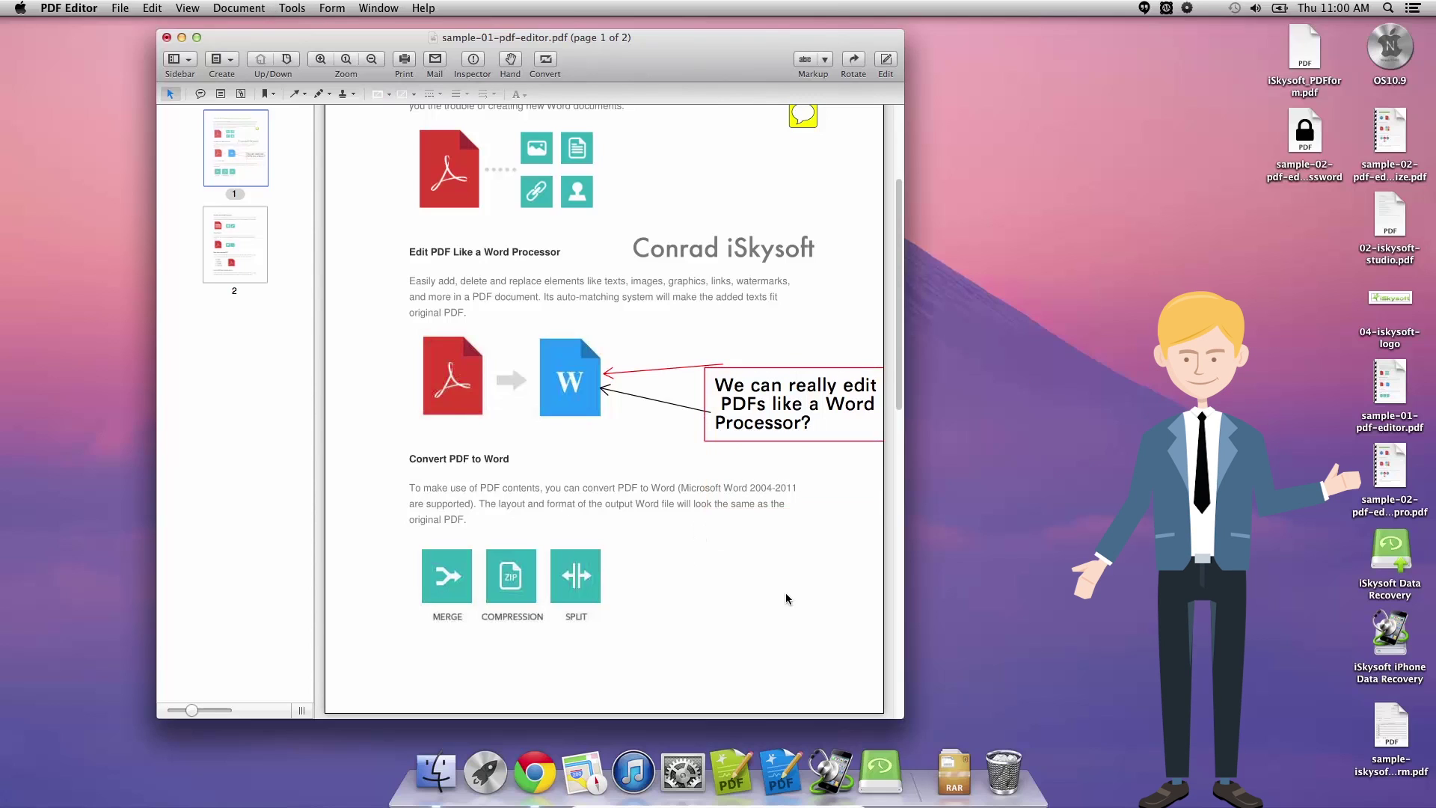
Step: Scroll down to the Combine and Split PDF Documents section on page 2
scroll(734, 608, "down", 1)
scroll(733, 607, "down", 1)
scroll(732, 611, "down", 2)
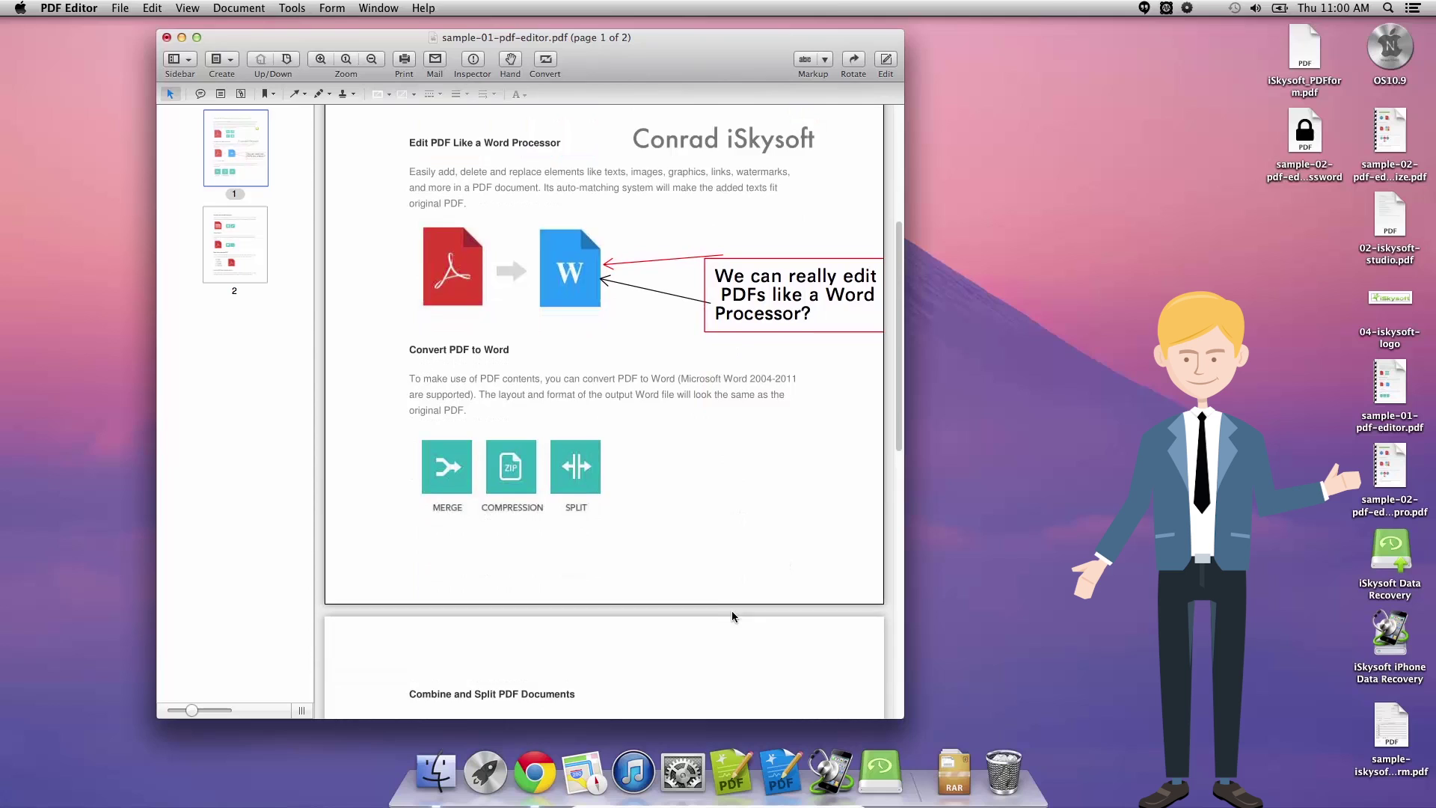
scroll(732, 611, "down", 2)
scroll(717, 577, "down", 2)
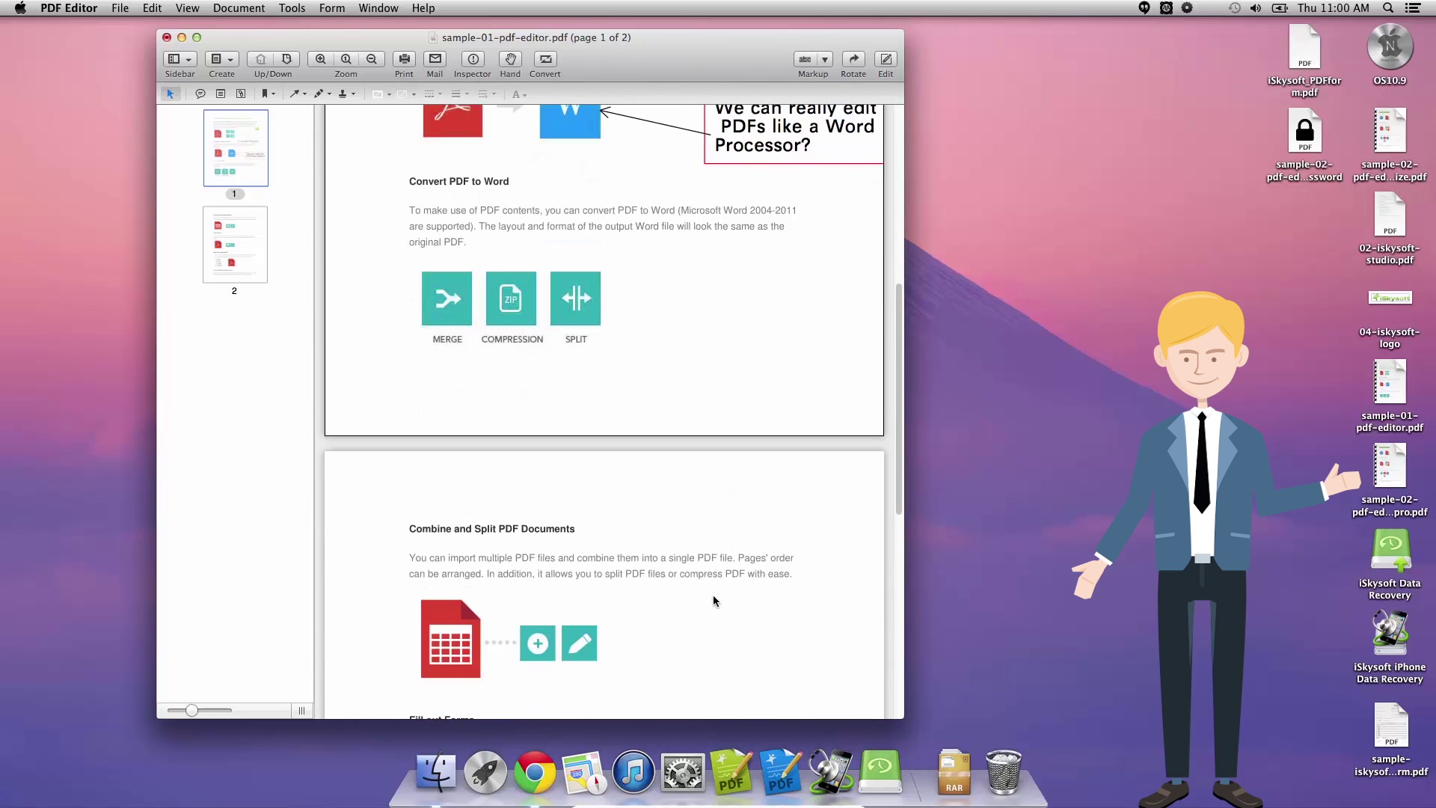
scroll(712, 594, "down", 1)
scroll(712, 612, "down", 1)
scroll(711, 611, "down", 1)
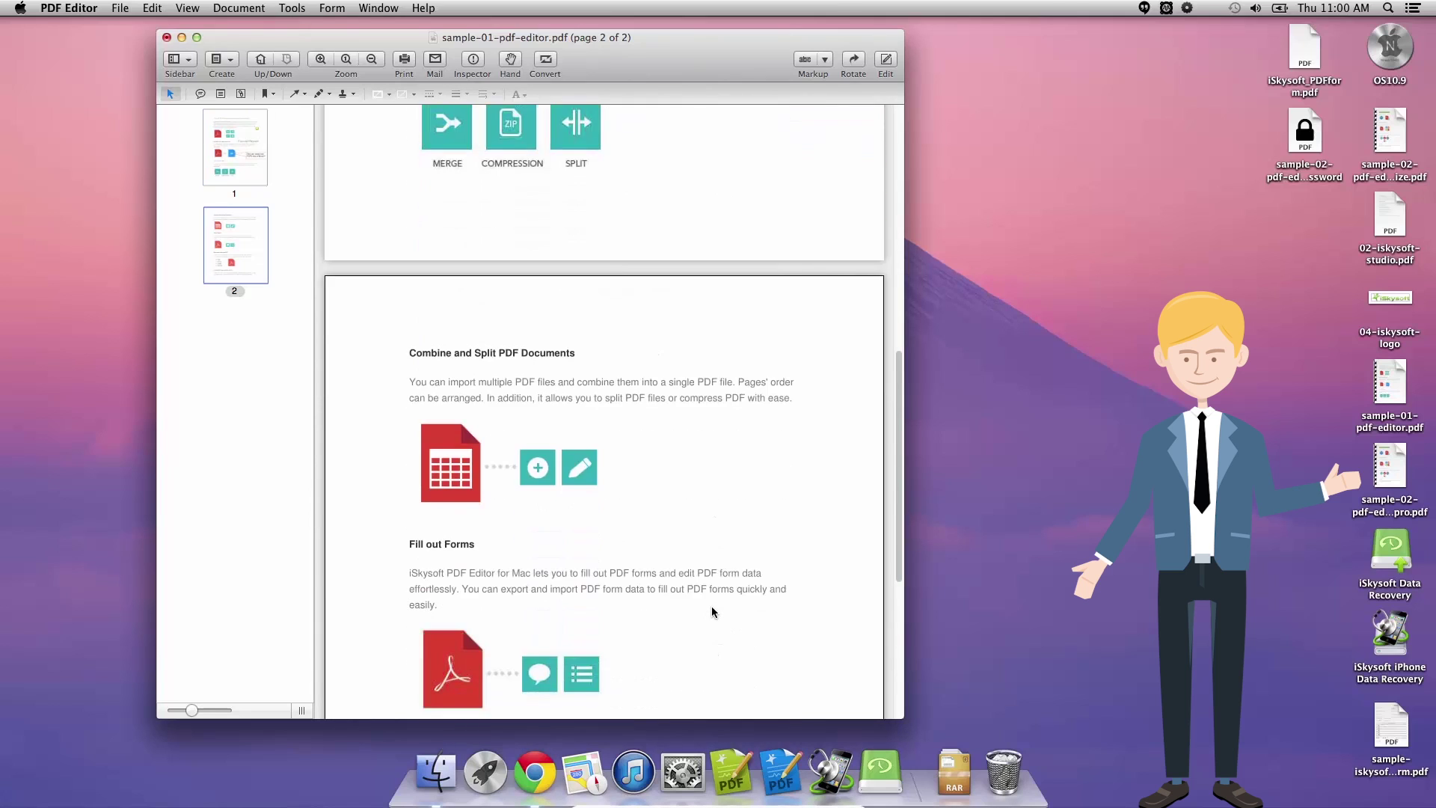
scroll(711, 612, "down", 1)
scroll(711, 612, "down", 1)
scroll(710, 610, "down", 1)
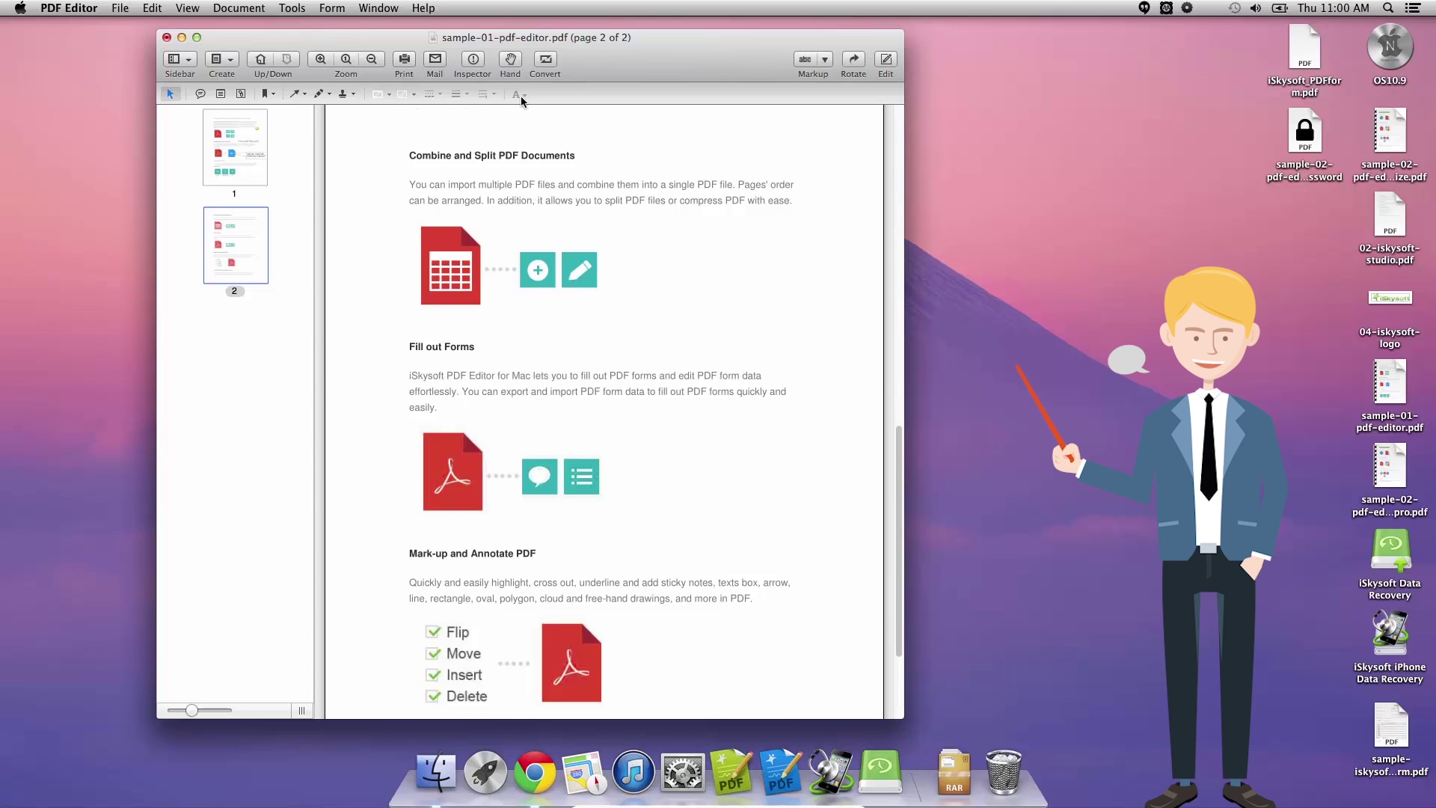
Step: Draw a cloud left of the Combine and Split PDF Documents heading
left_click(307, 8)
mouse_move(311, 101)
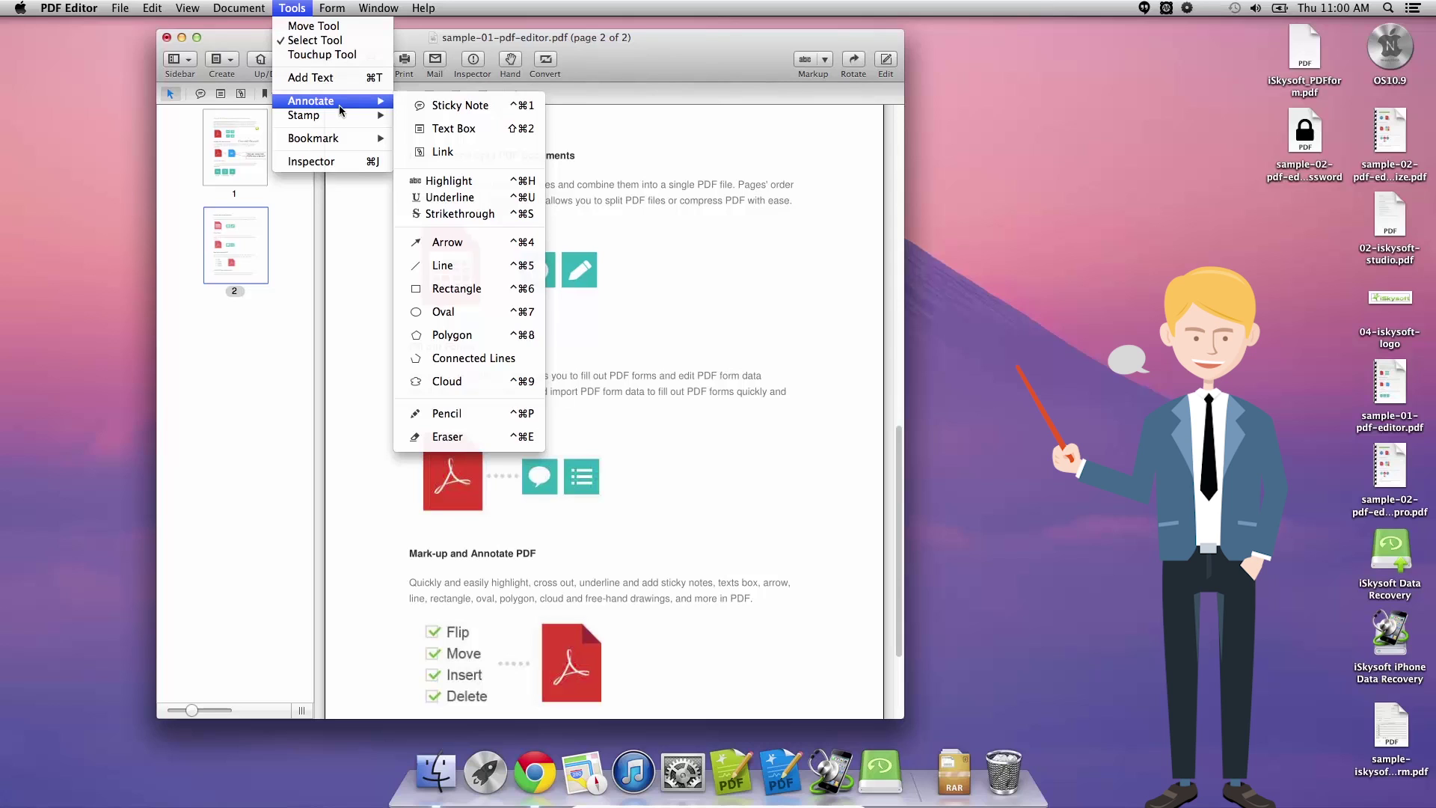
left_click(449, 382)
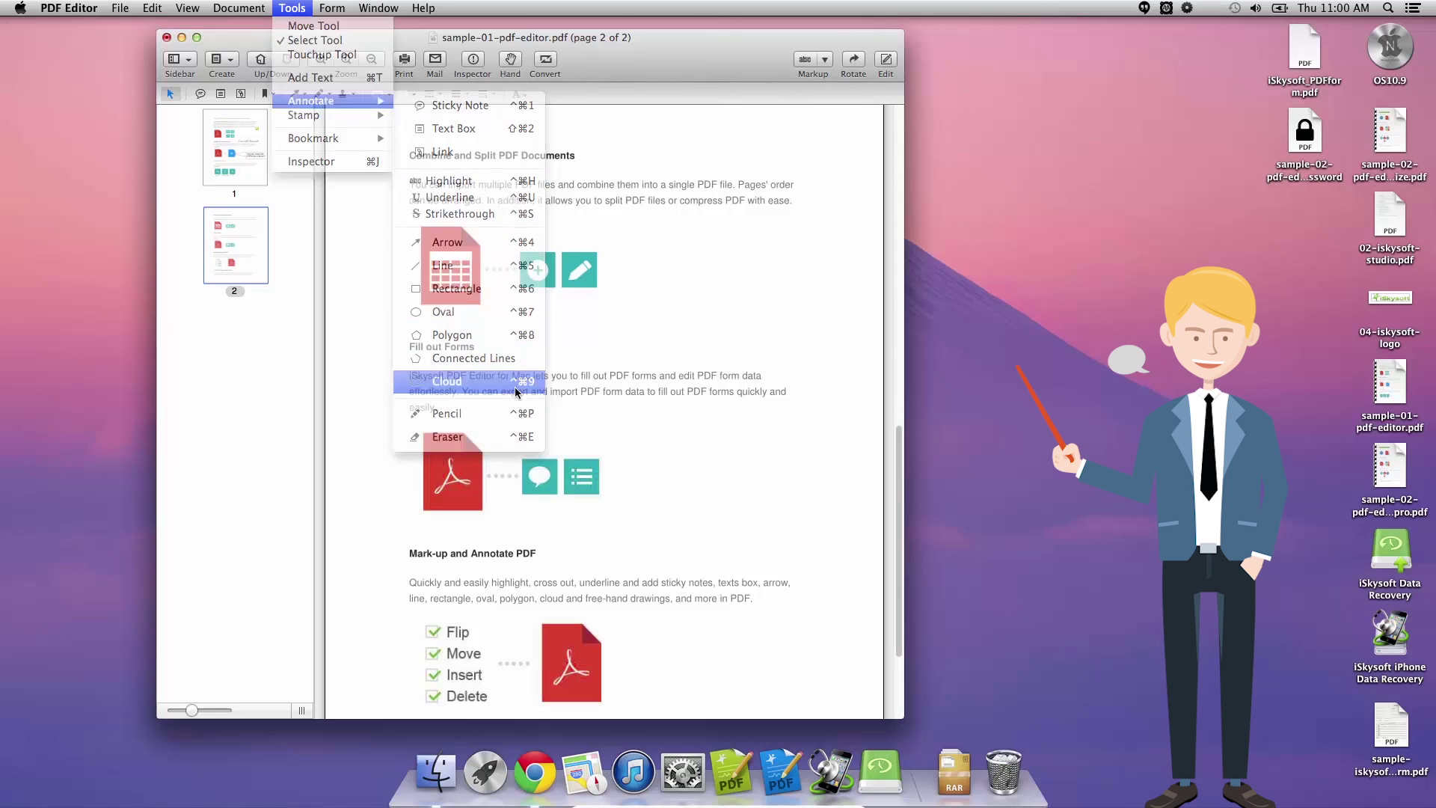
left_click(346, 167)
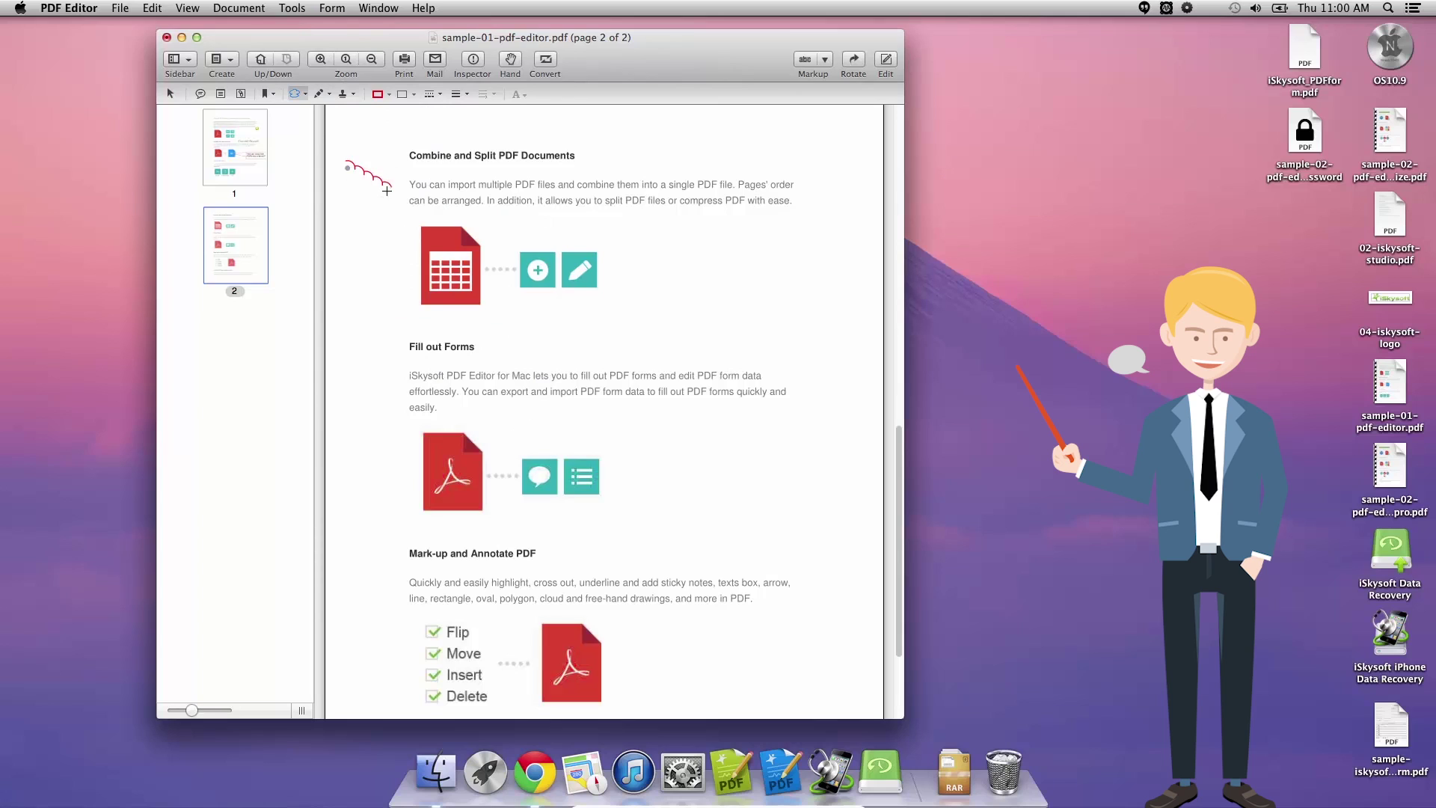
left_click(410, 157)
left_click(375, 201)
left_click(339, 186)
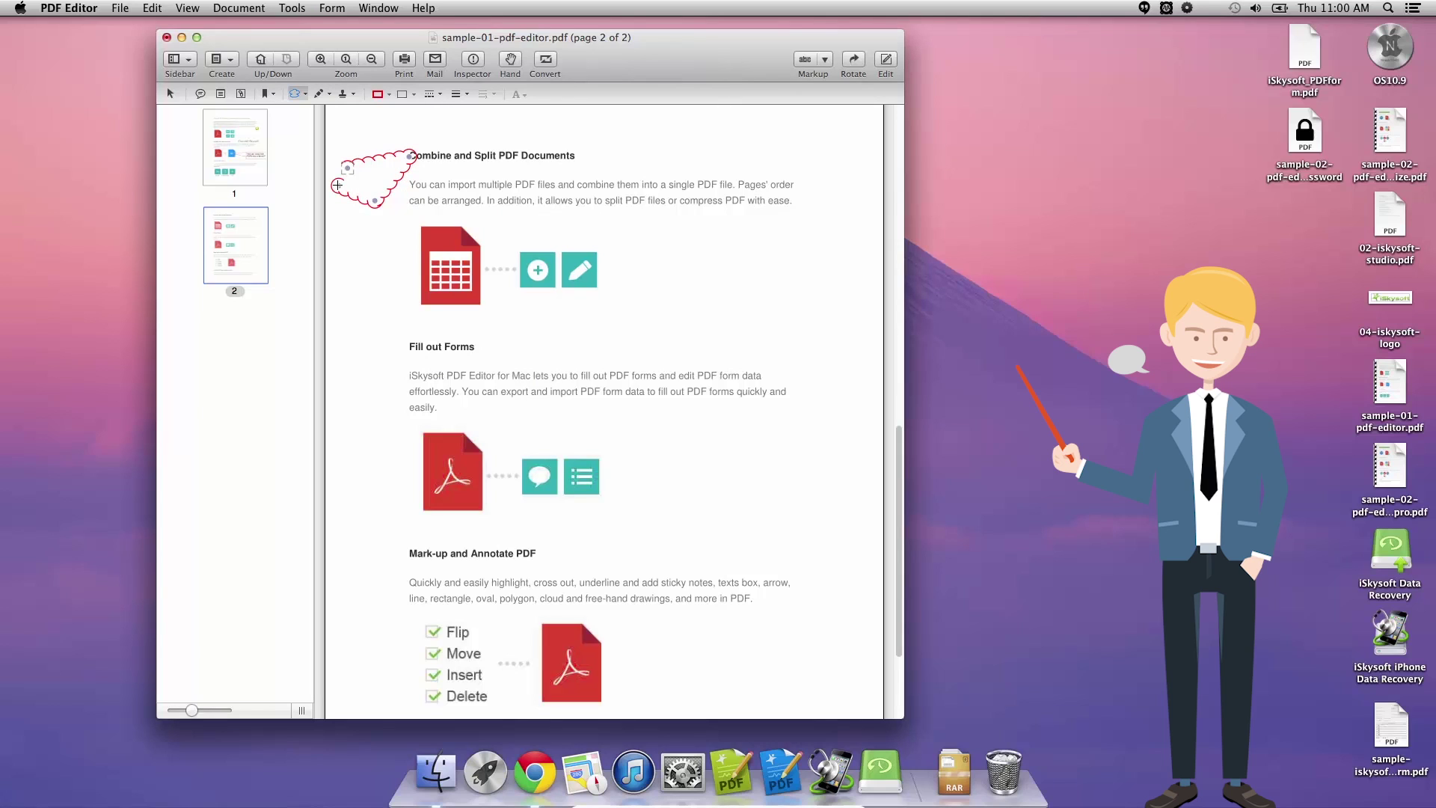
left_click(344, 165)
Step: Draw a second cloud to the right of the section's icons
left_click(728, 241)
left_click(840, 311)
left_click(741, 354)
left_click(660, 257)
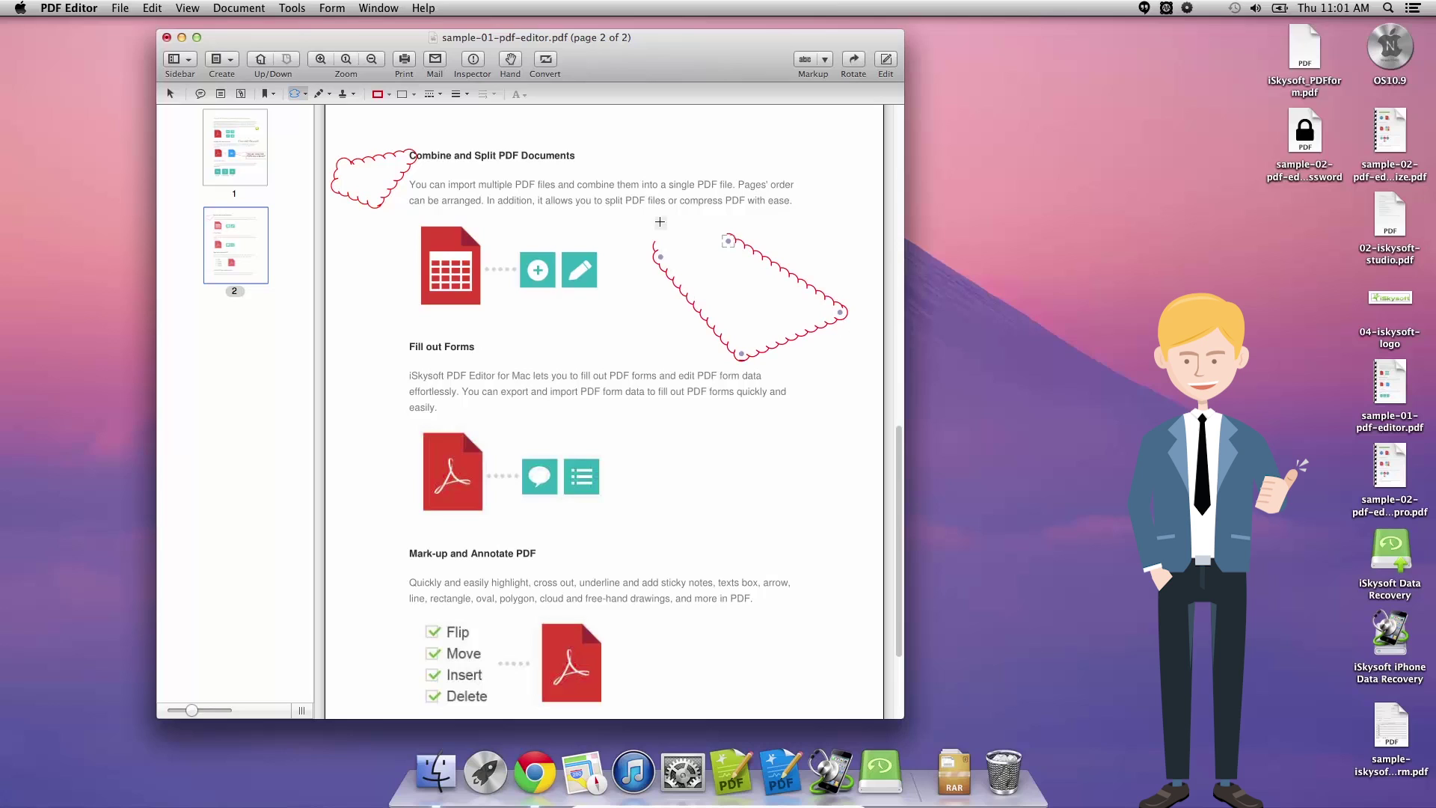
left_click(728, 240)
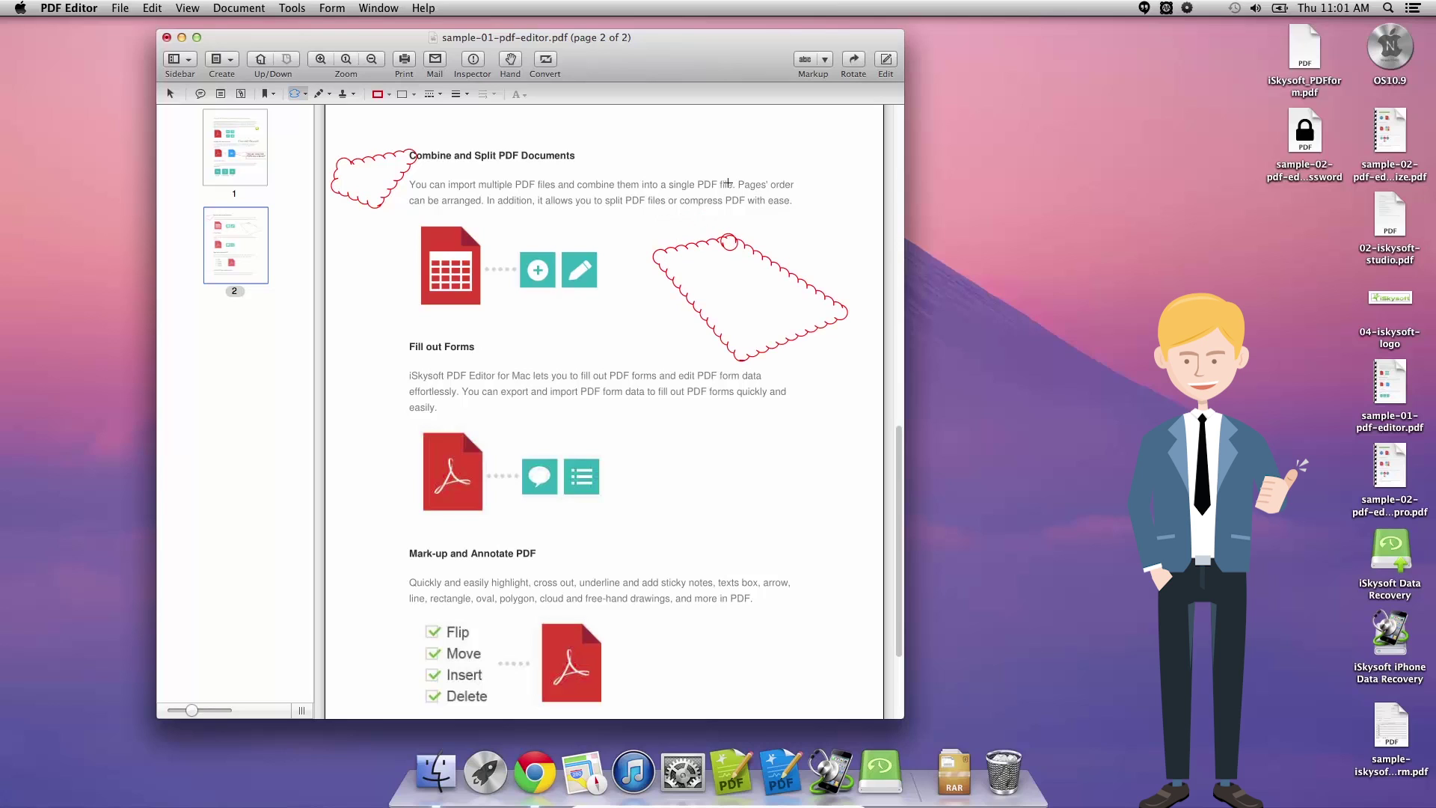